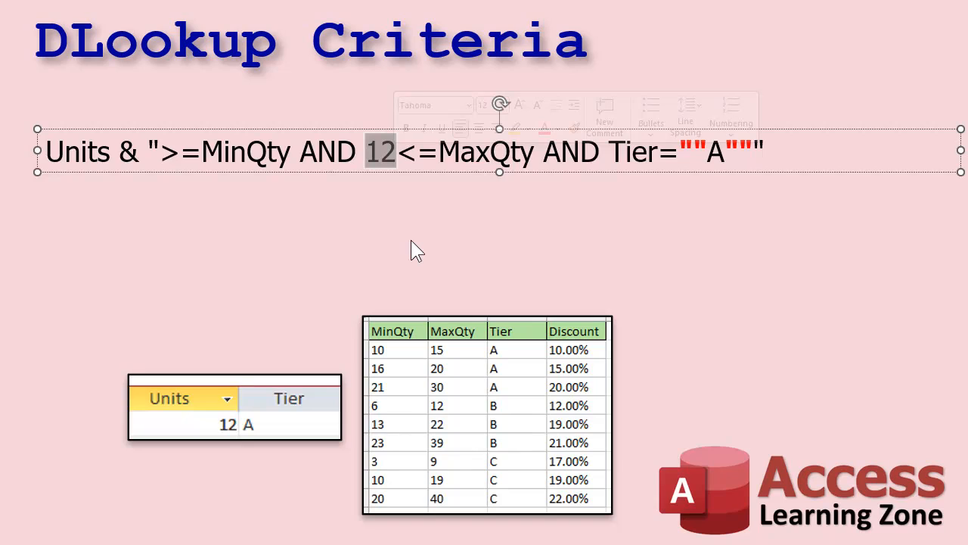
- Replace the literal 12 before <=MaxQty in the criteria text with " & Units & "
type("\" & ")
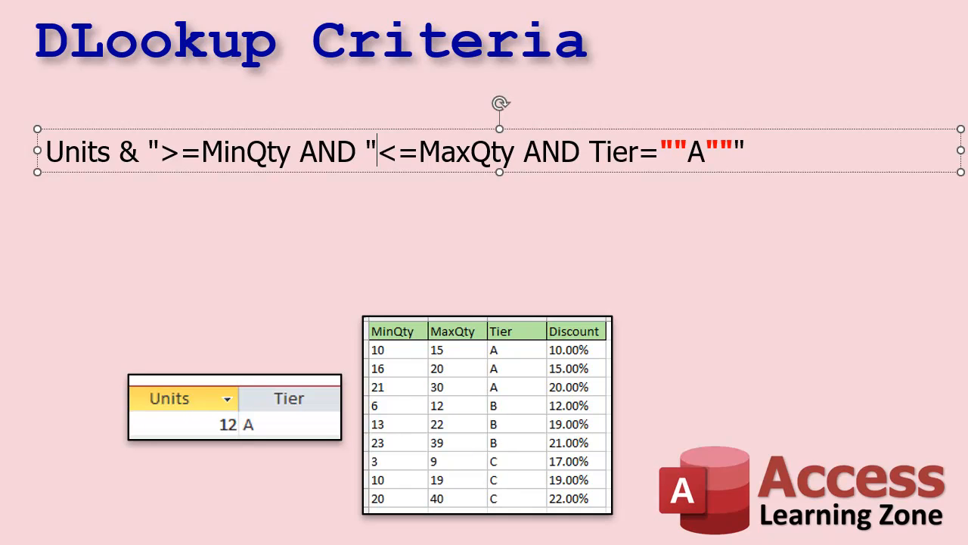
type("Unti")
key("BackSpace")
key("BackSpace")
type("its & \"")
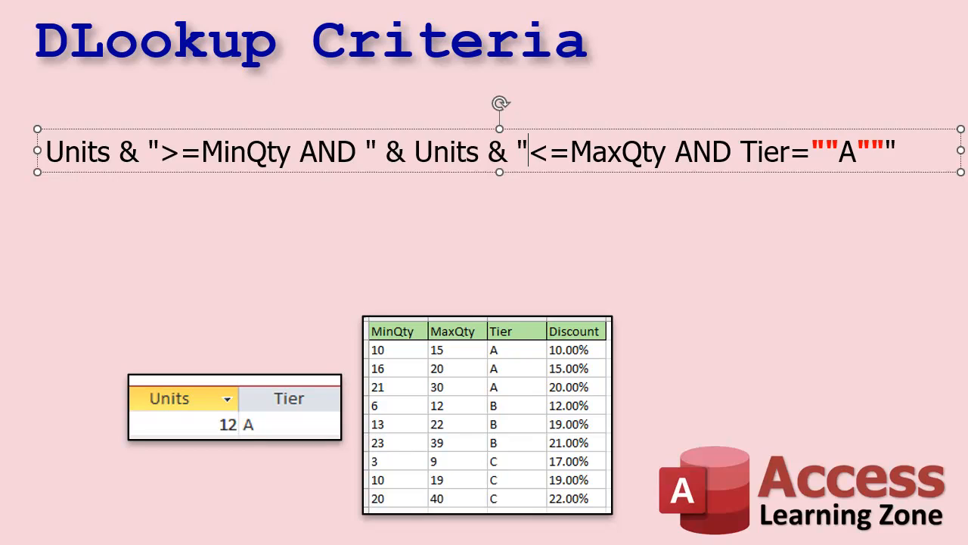
left_click(466, 307)
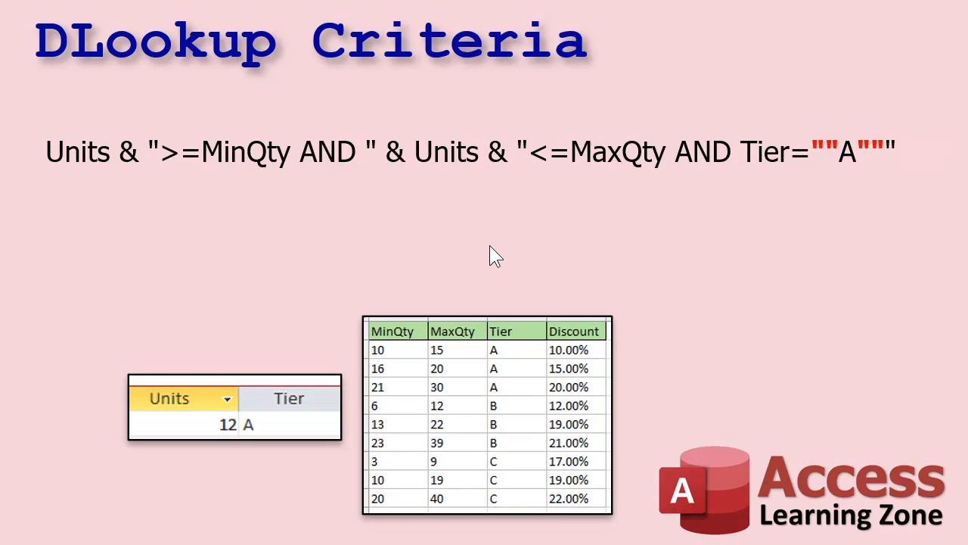
double_click(442, 149)
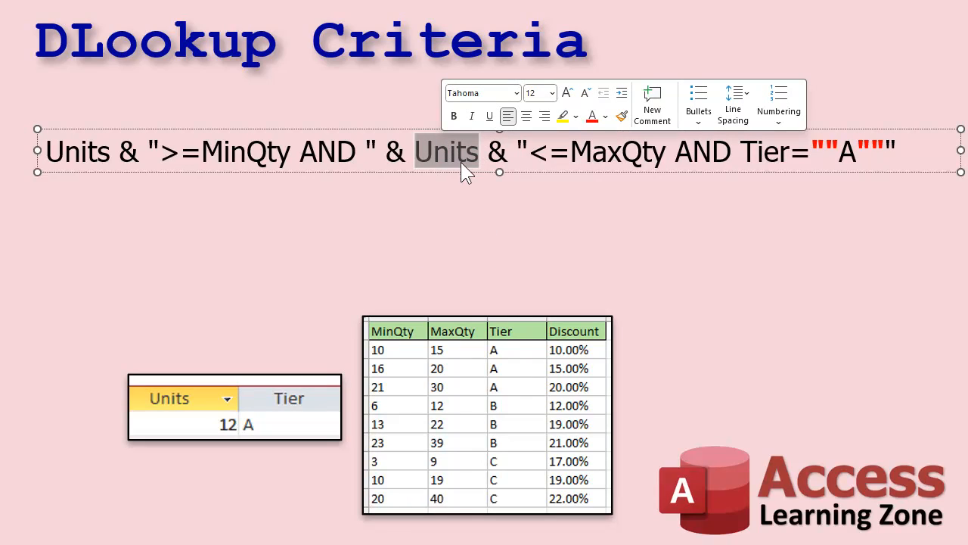
left_click(657, 231)
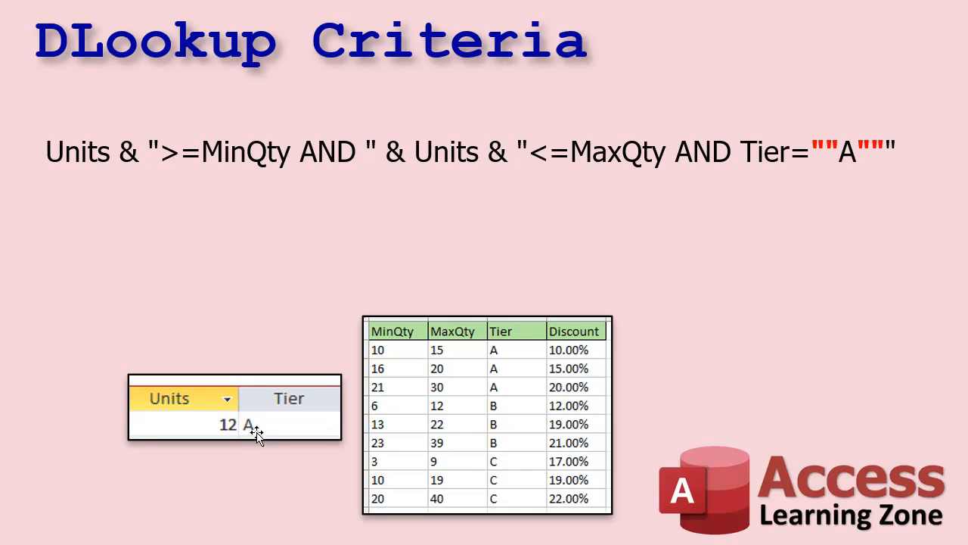
- Move the AND Tier condition onto a second line and replace its literal A with " & Tier & "
left_click_drag(838, 151, 858, 151)
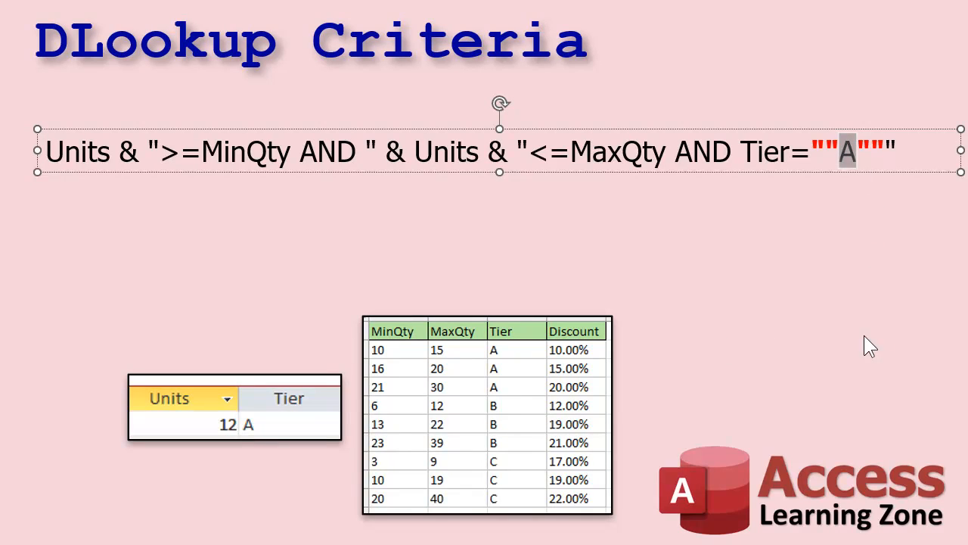
left_click(675, 154)
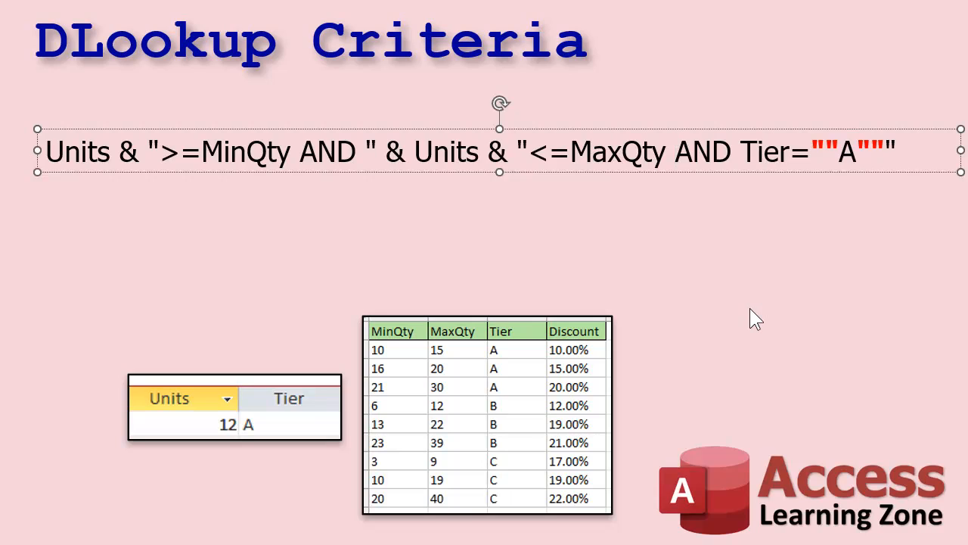
key("Return")
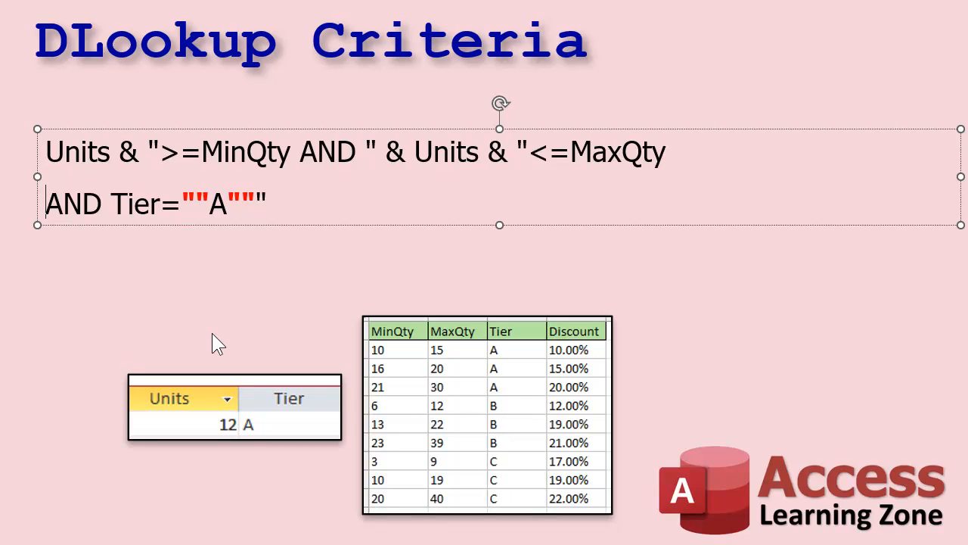
left_click(214, 205)
left_click_drag(214, 204, 228, 204)
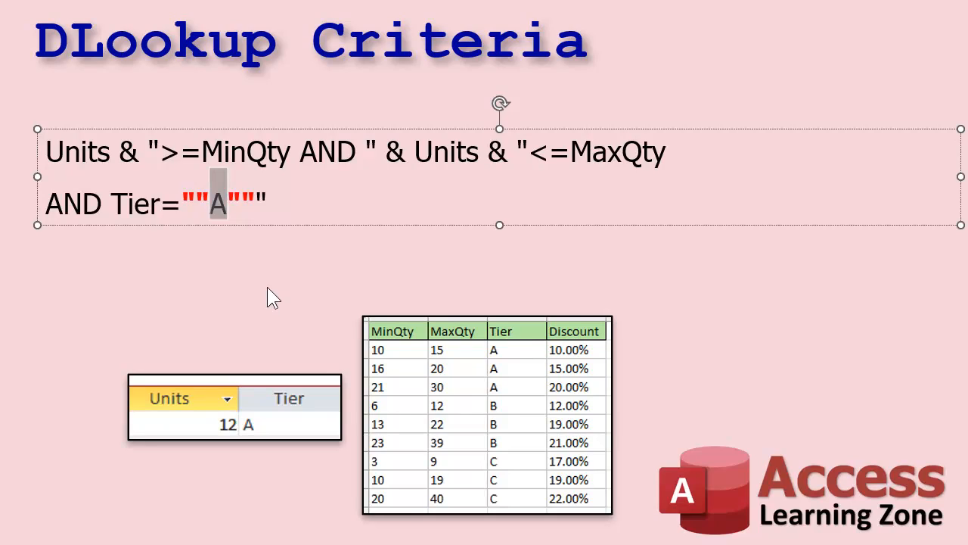
type("\"")
type(" & Tier")
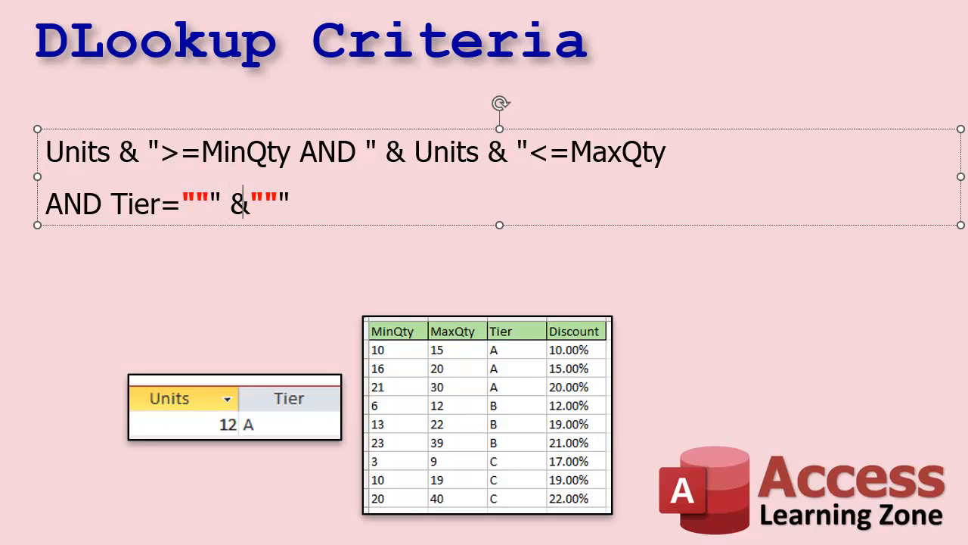
type(" & \"")
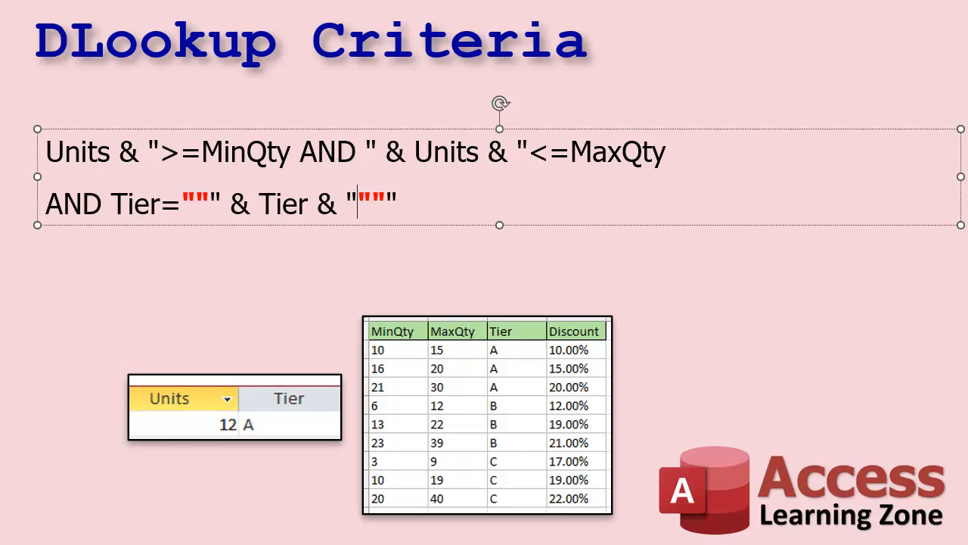
left_click_drag(180, 206, 223, 203)
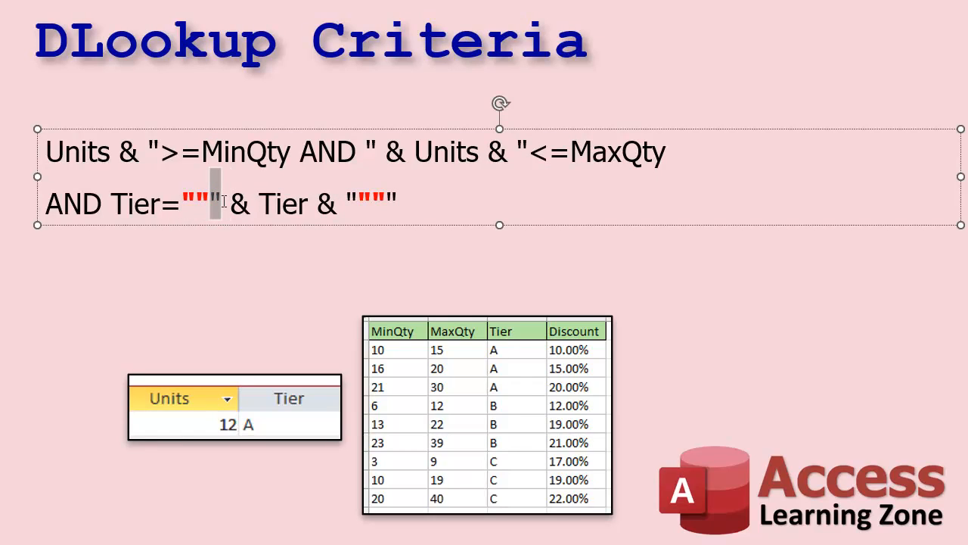
double_click(292, 203)
left_click_drag(348, 197, 386, 198)
left_click(406, 196)
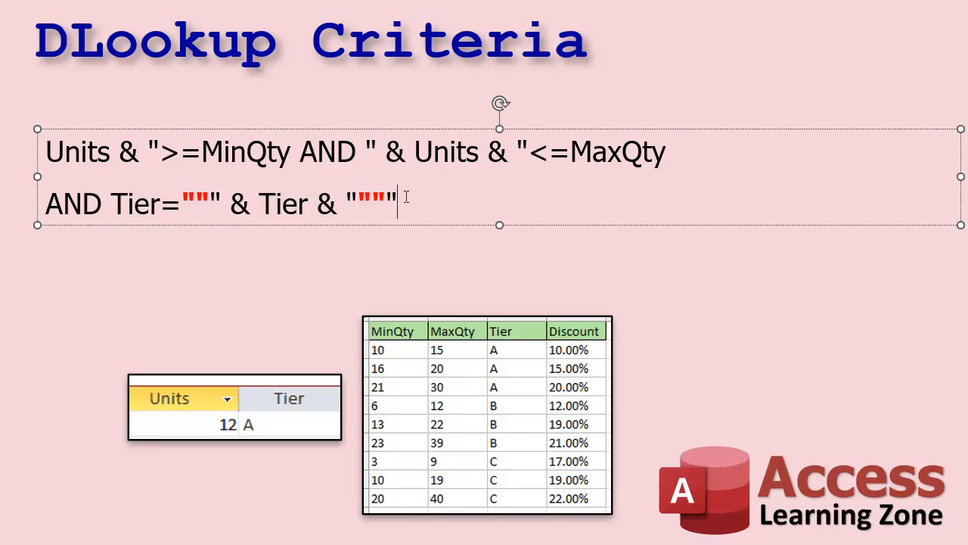
left_click(432, 263)
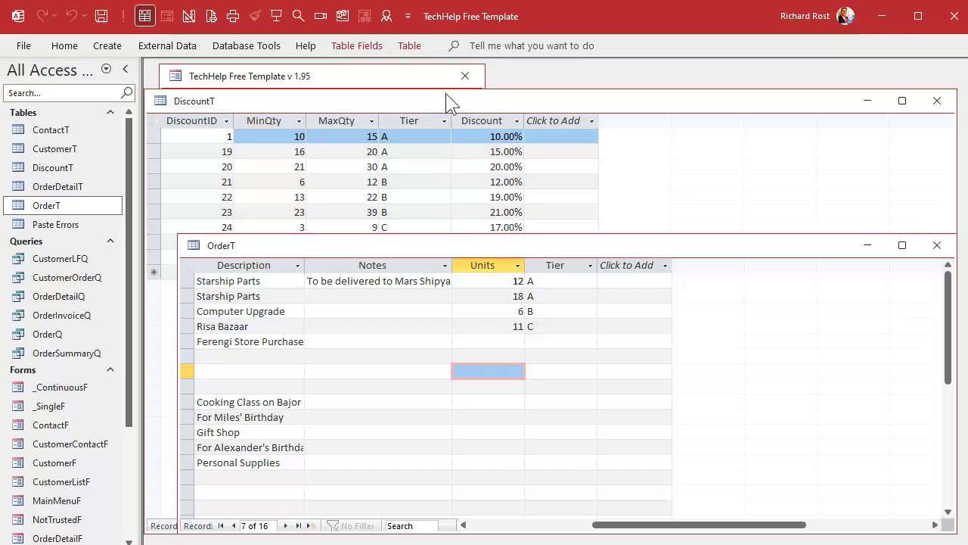
- In Access, close the OrderT and DiscountT tables and create a new query design containing OrderT, with its field list enlarged
left_click(934, 248)
left_click(937, 100)
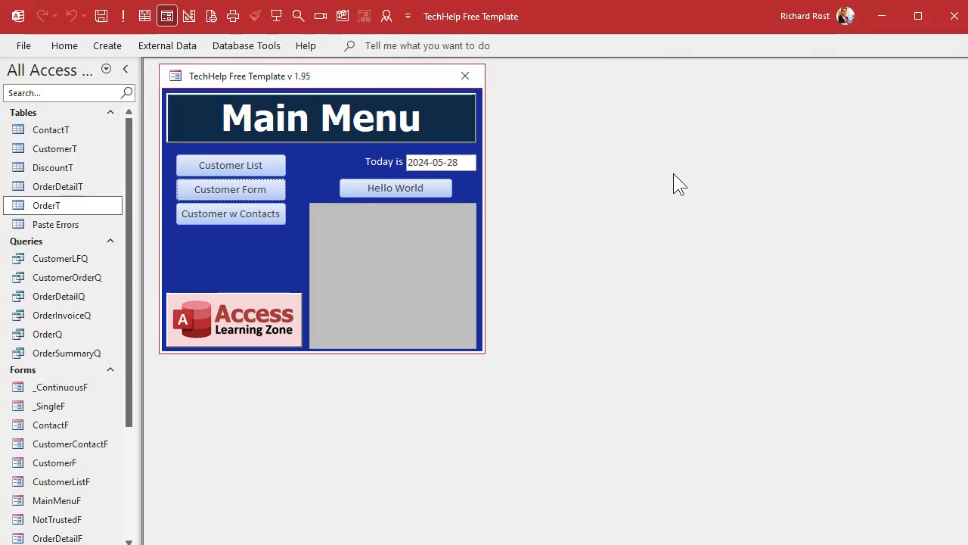
left_click(96, 41)
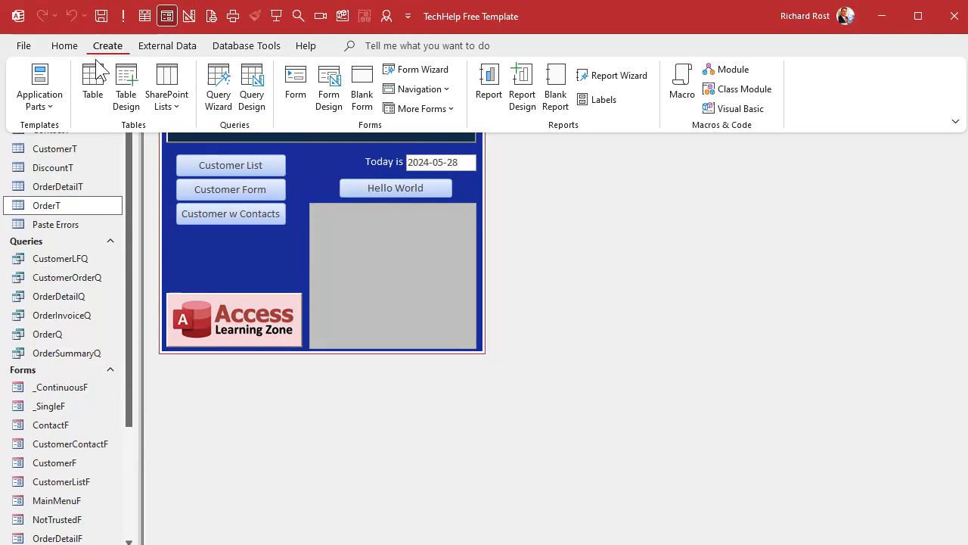
left_click(252, 89)
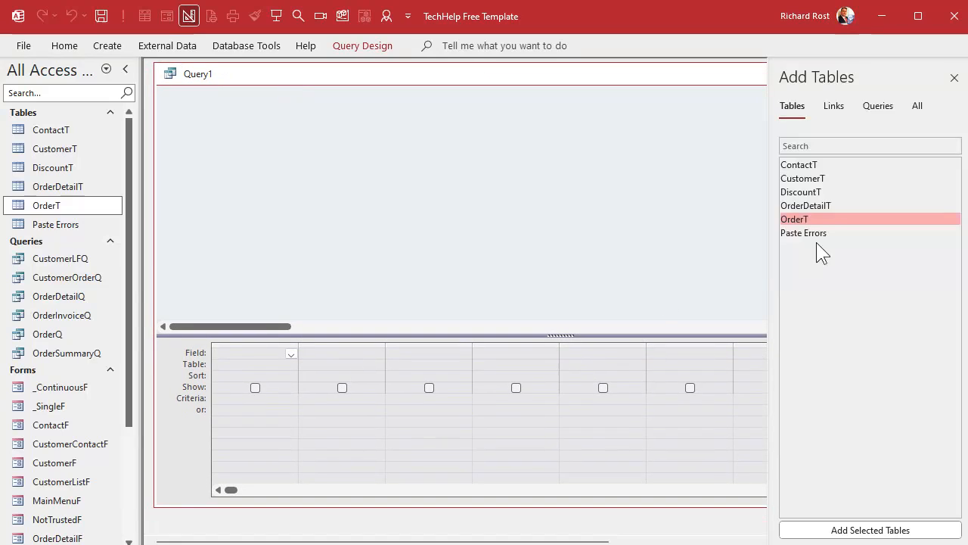
double_click(828, 219)
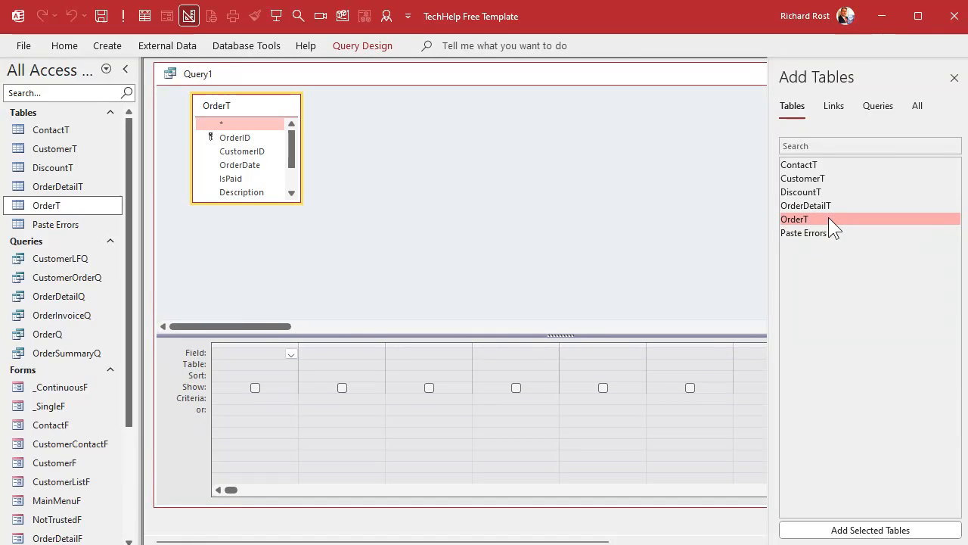
left_click_drag(300, 202, 358, 256)
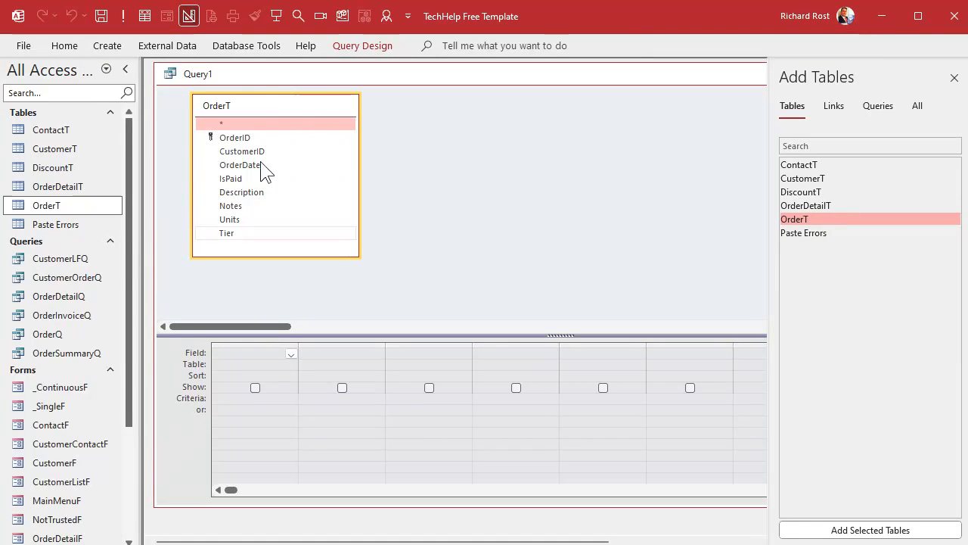
- Add the OrderID, OrderDate, Units and Tier fields to the query grid and dismiss the table list
double_click(239, 137)
left_click(244, 166)
double_click(244, 165)
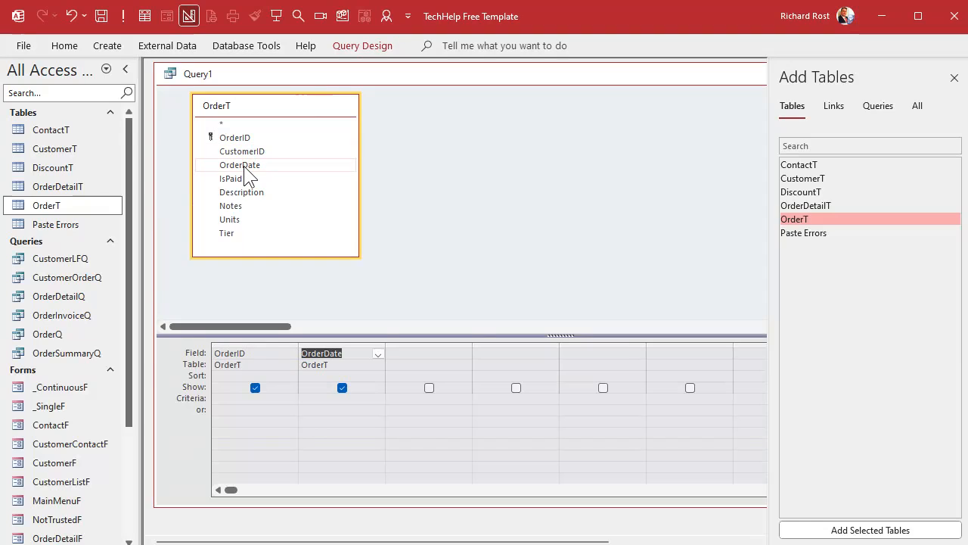
double_click(244, 220)
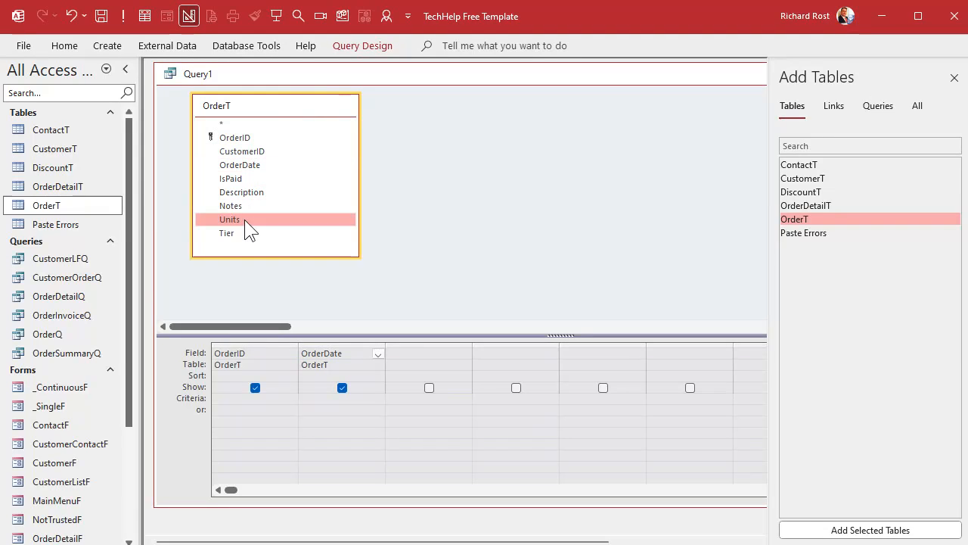
double_click(245, 232)
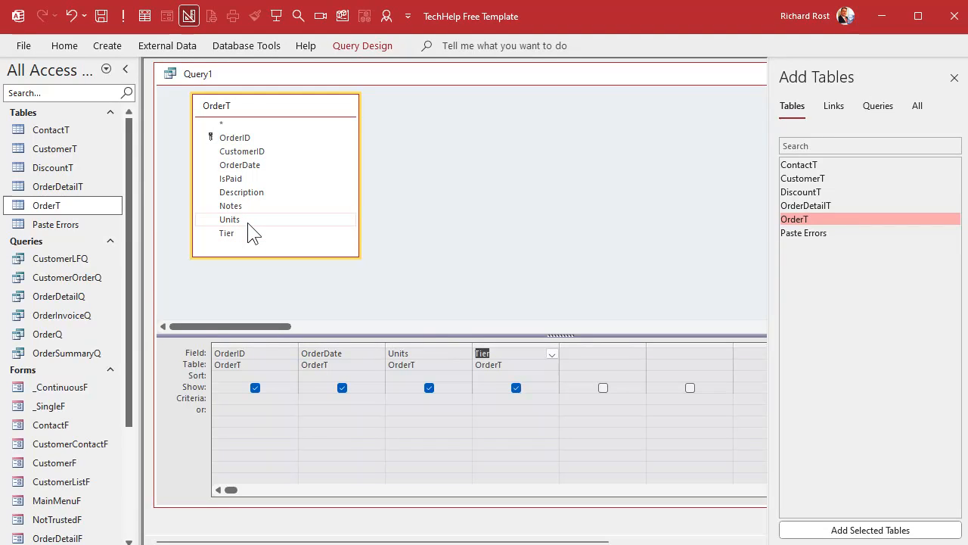
left_click(954, 78)
- Begin a calculated field in the next empty query column, zoomed in for editing, with Discount: DLookup("Discount","DiscountT",
left_click(592, 352)
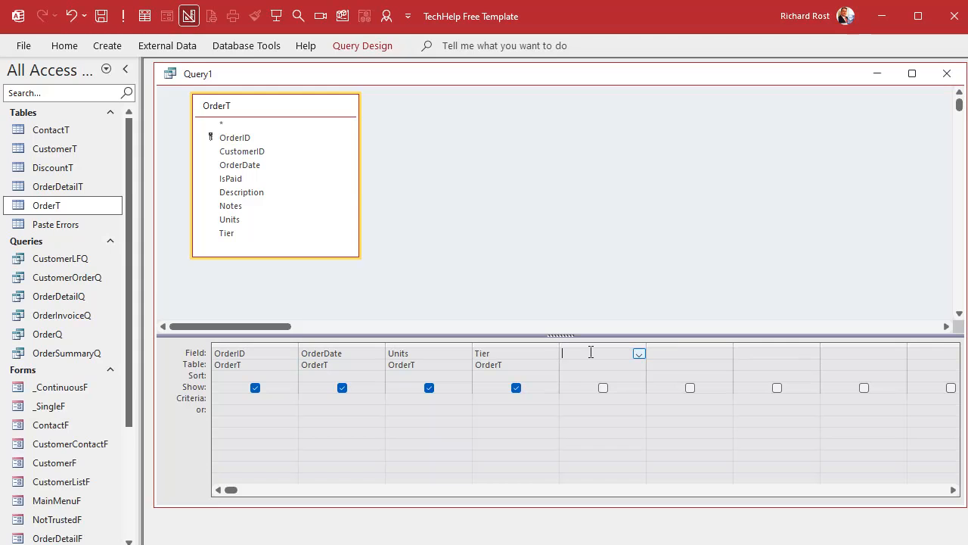
key("shift+F2")
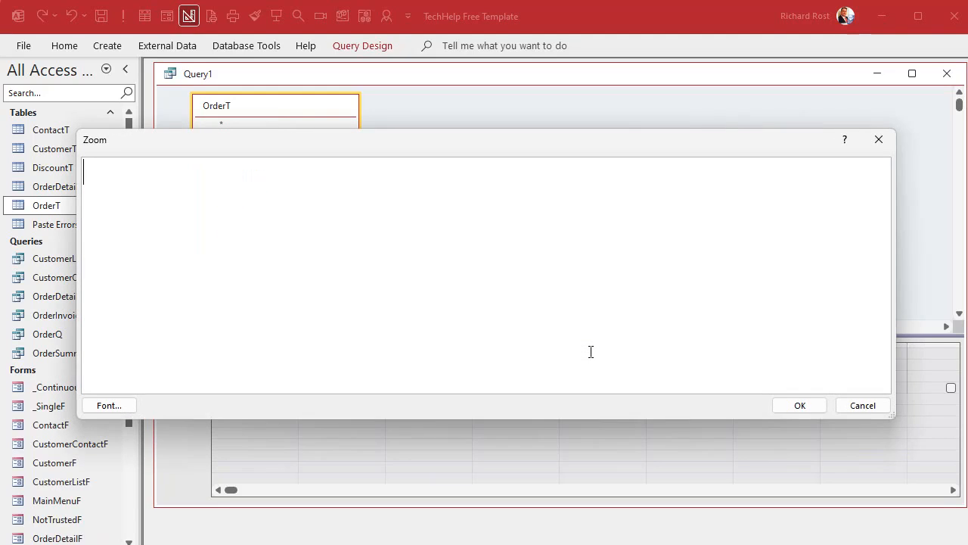
type("Discount: ")
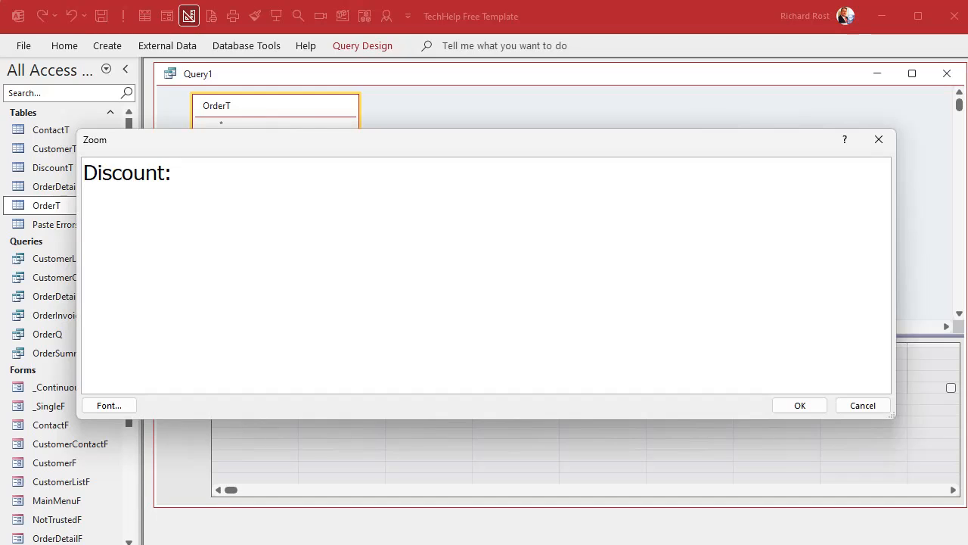
type("DLookup(")
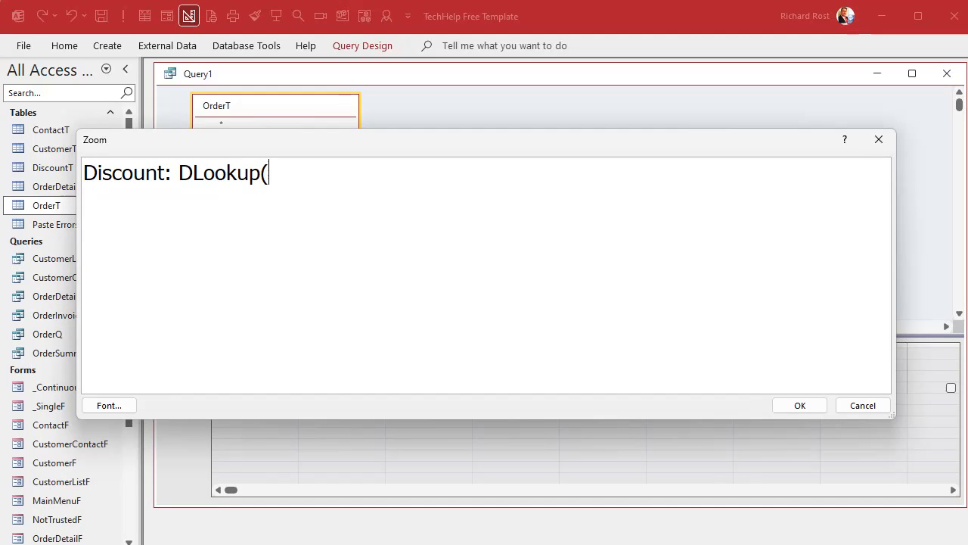
type("\"Discount\",")
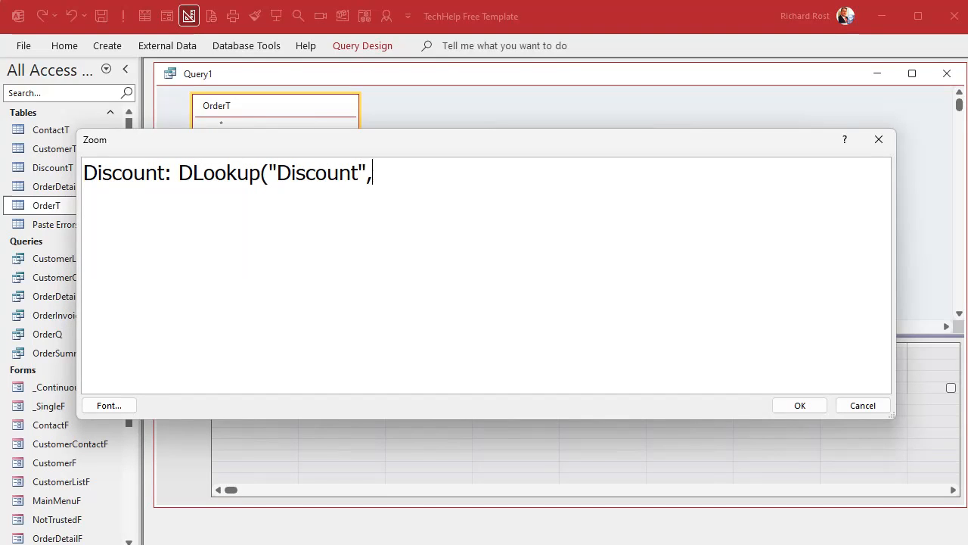
type("\"Discount")
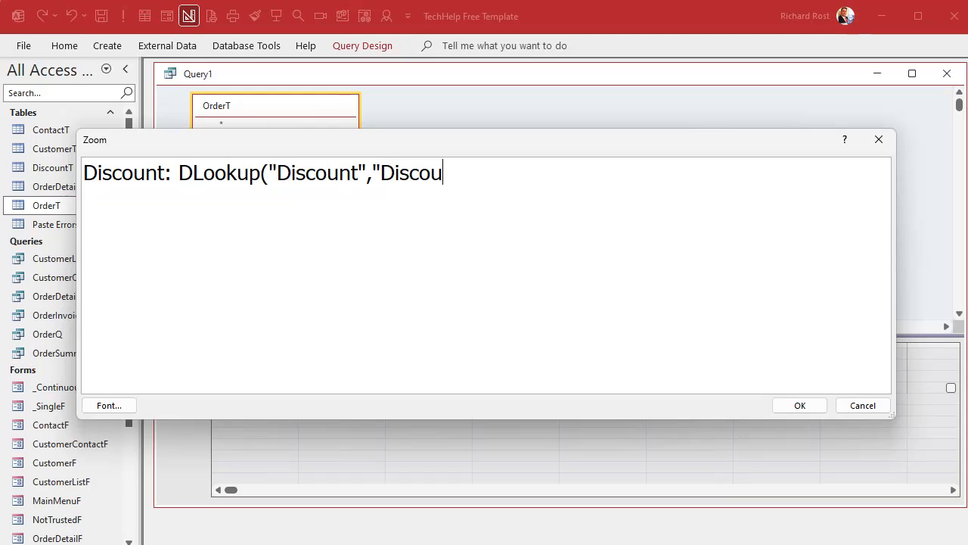
type("T\",")
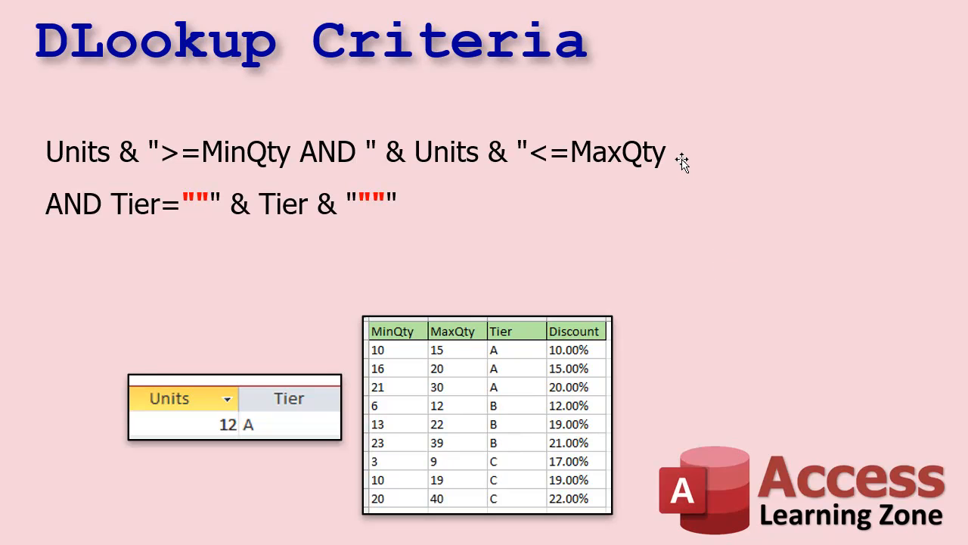
- Switch to the PowerPoint slide, rejoin the two lines of the criteria text and copy the whole expression
left_click(684, 165)
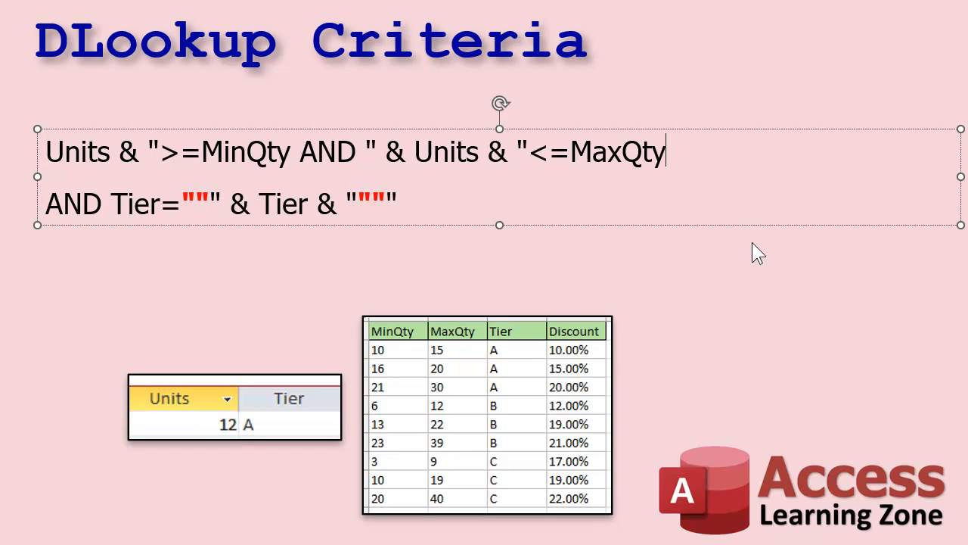
key("Delete")
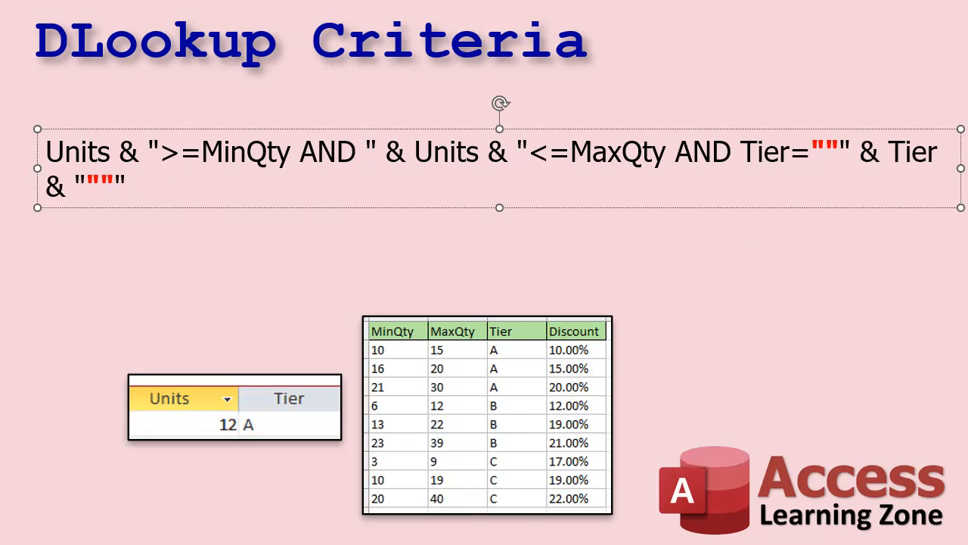
key("ctrl+shift+End")
key("ctrl+a")
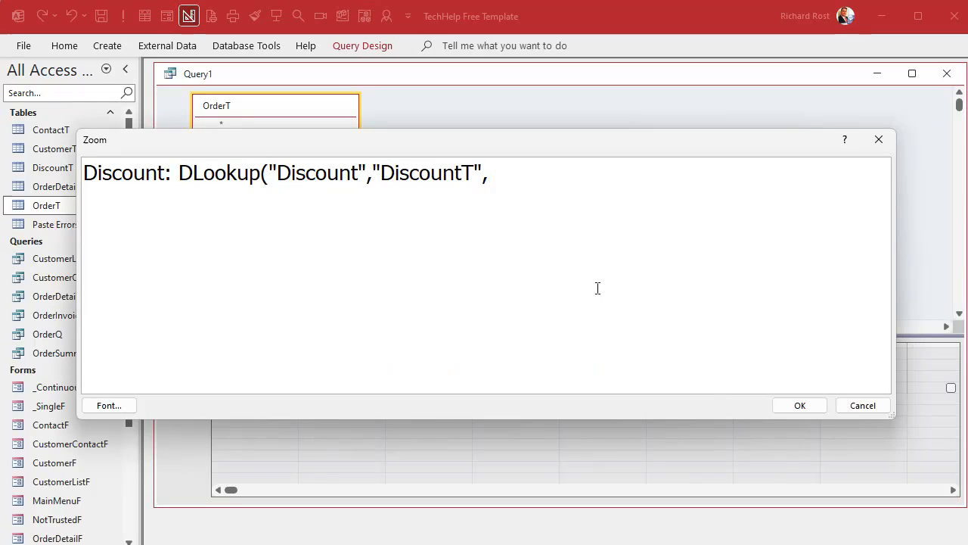
- Back in Access, finish the Discount expression with the copied criteria and a closing parenthesis, and run the query
type("Units & \">=MinQty AND \" & Units & \"<=MaxQty AND Tier=\"\"\" & Tier & \"\"\"\"")
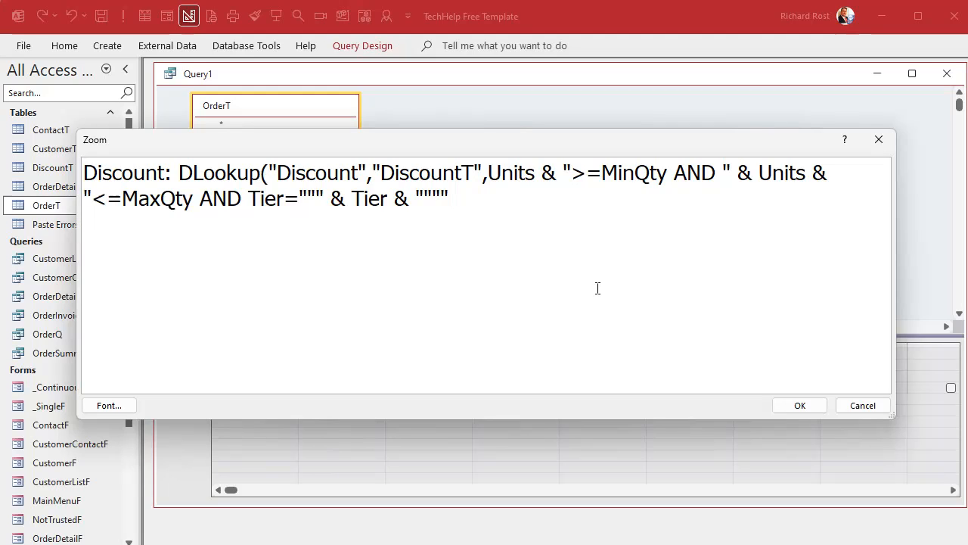
left_click(478, 202)
type(")")
left_click(801, 406)
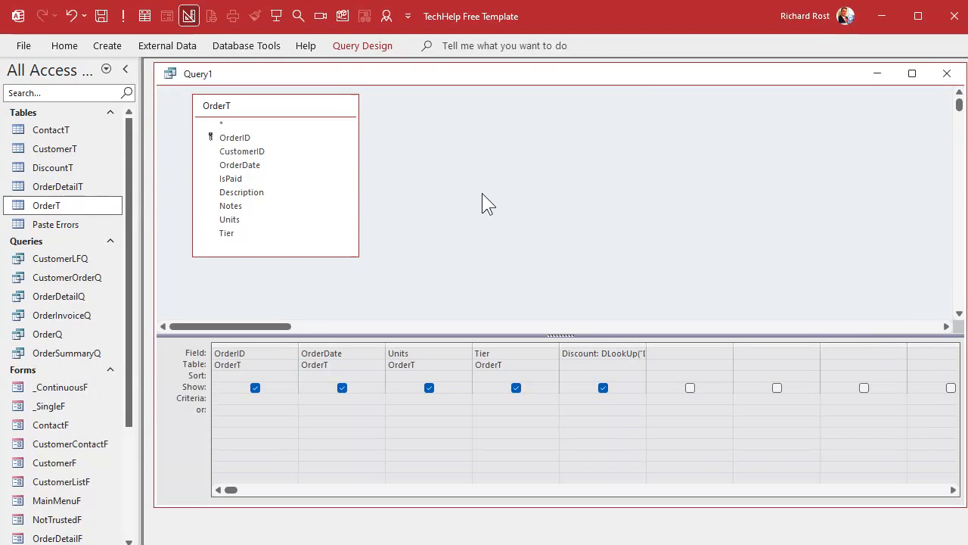
left_click(123, 16)
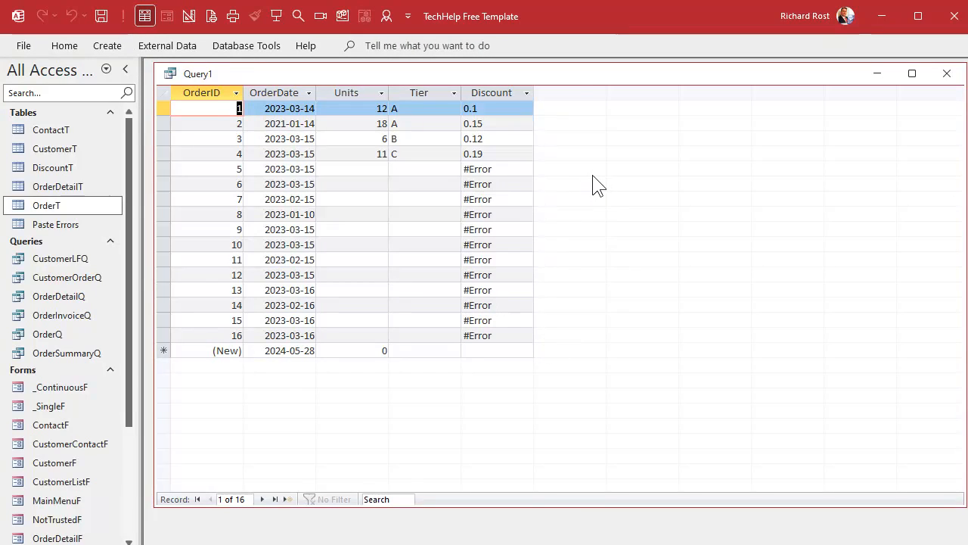
- Open the DiscountT table above the shortened query results and check the matching discount rows for orders 2, 3 and 4
left_click_drag(571, 63, 560, 384)
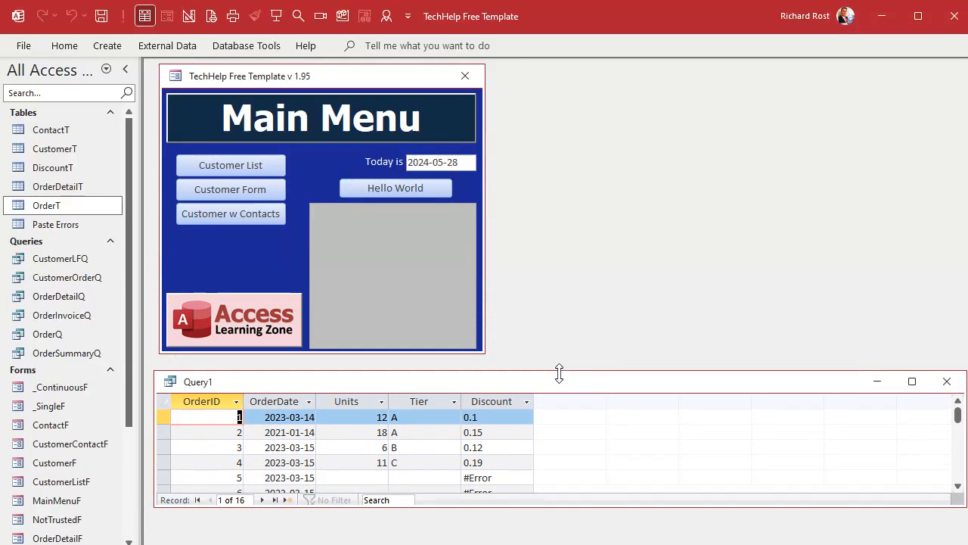
double_click(67, 169)
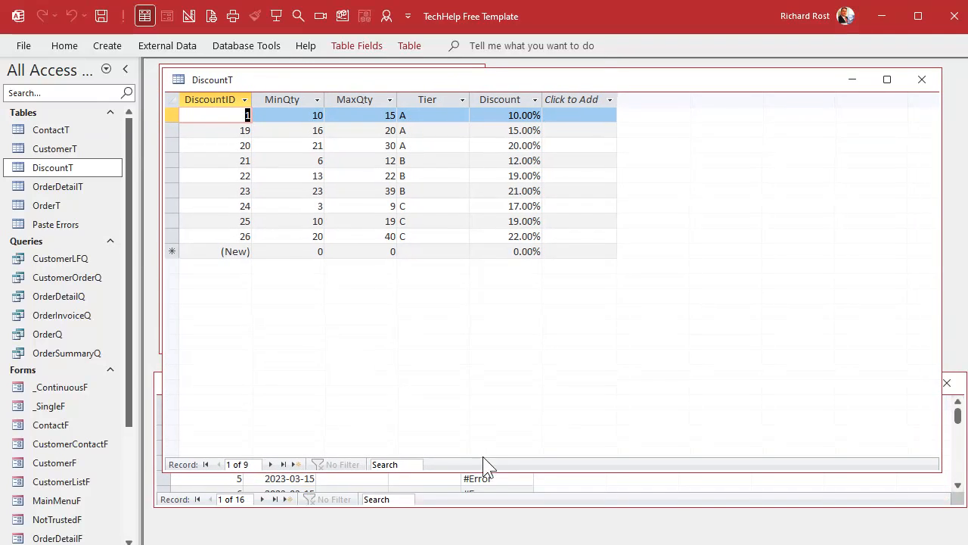
left_click_drag(481, 471, 498, 297)
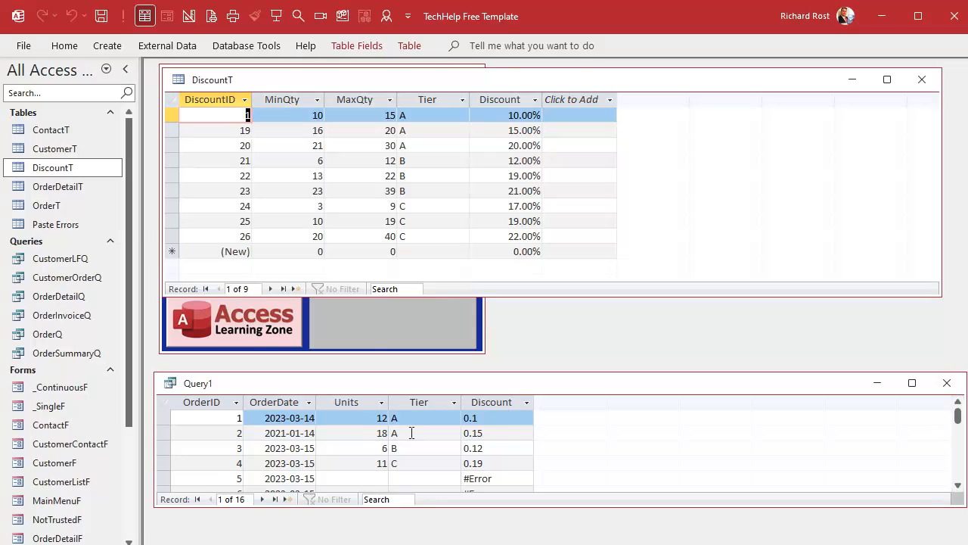
left_click(171, 131)
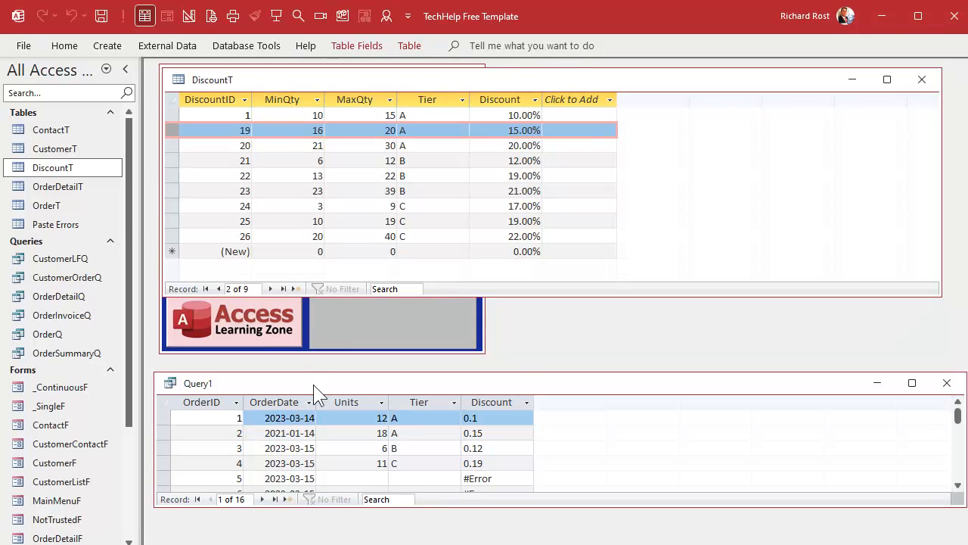
left_click(174, 160)
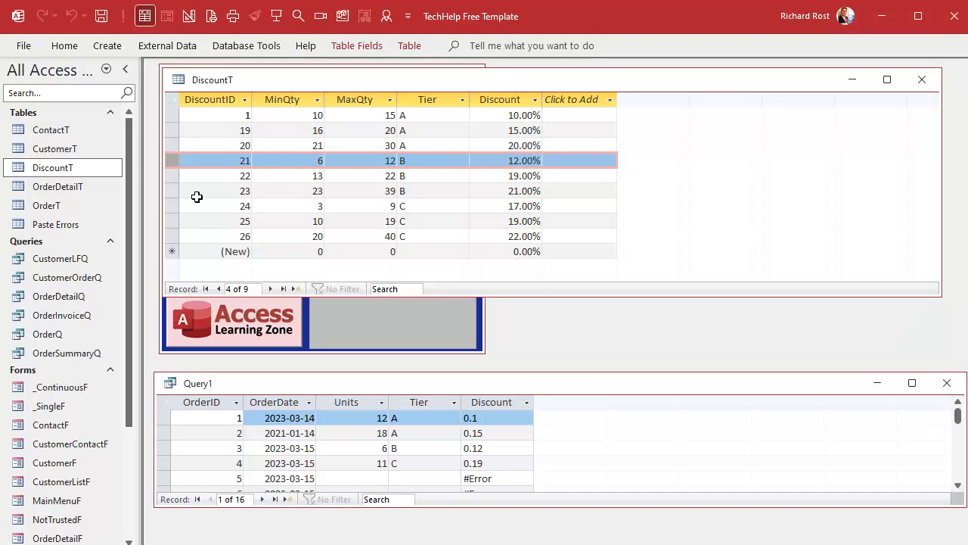
left_click(173, 221)
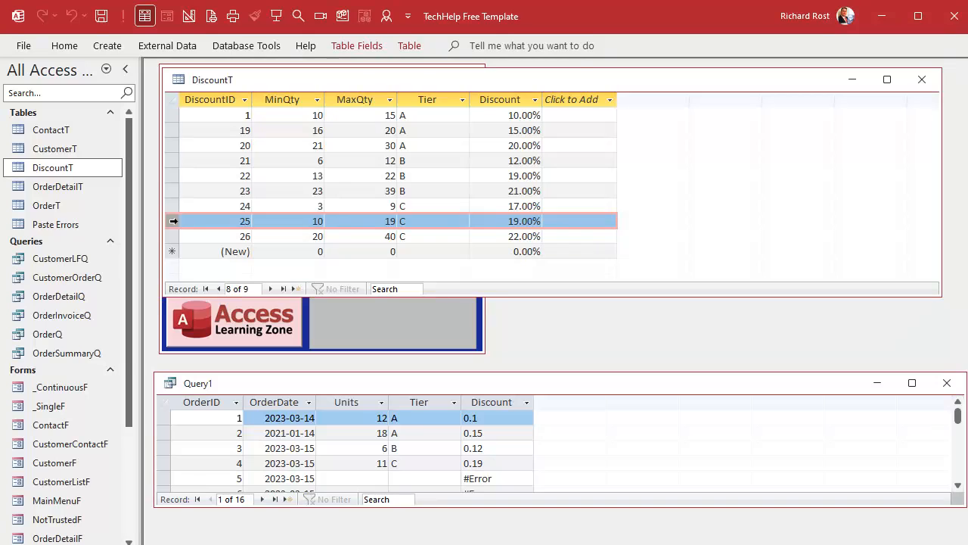
- Enter 35 units and tier C for order 5 in the query results, and enlarge the query window again
left_click(374, 478)
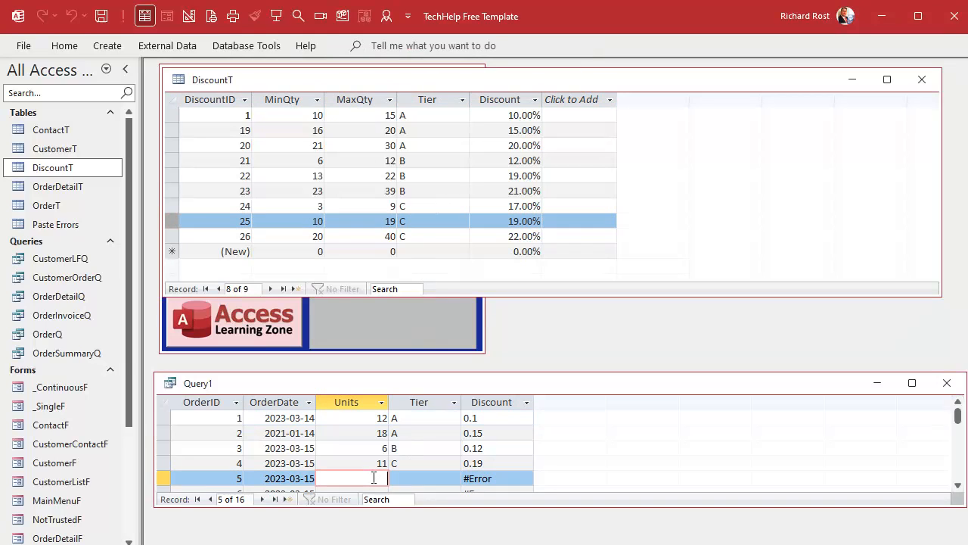
type("35")
key("Tab")
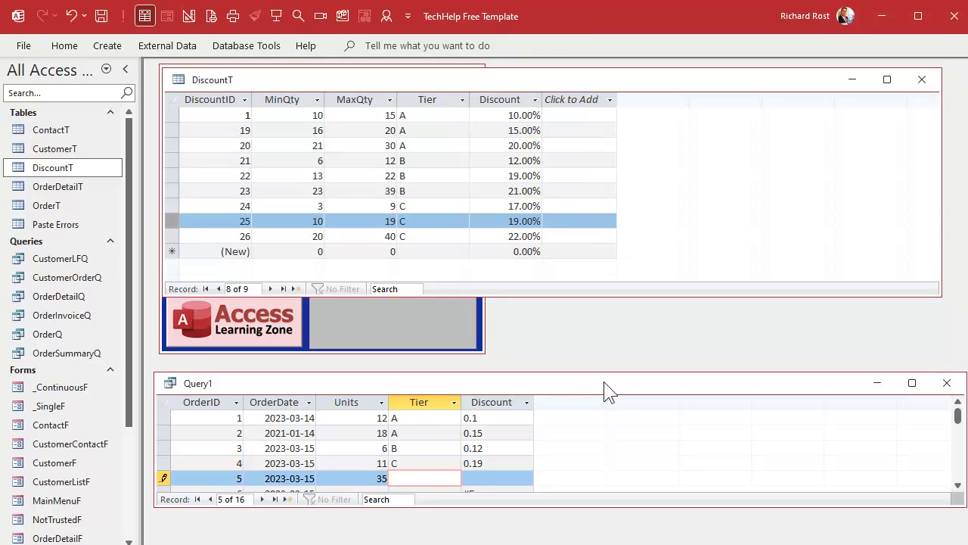
type("C")
key("Tab")
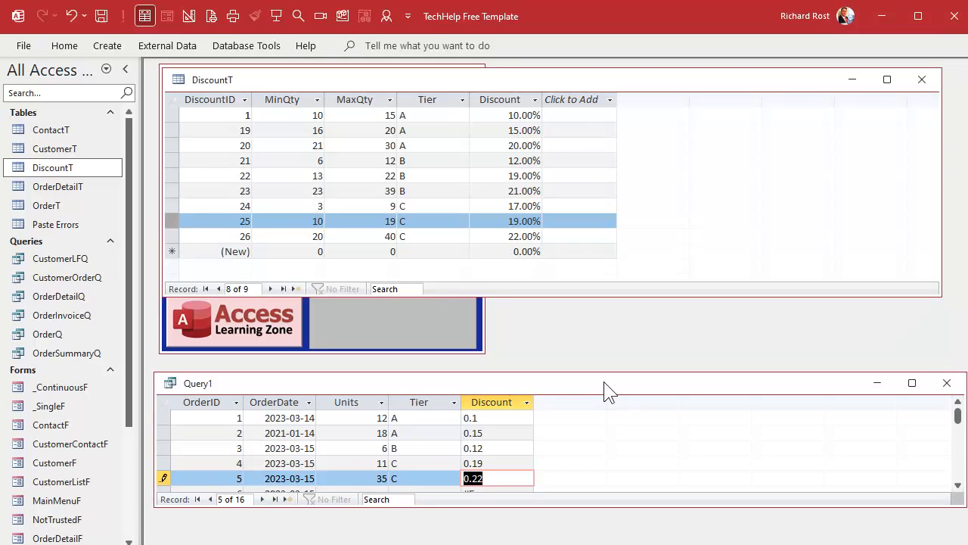
left_click_drag(605, 372, 614, 277)
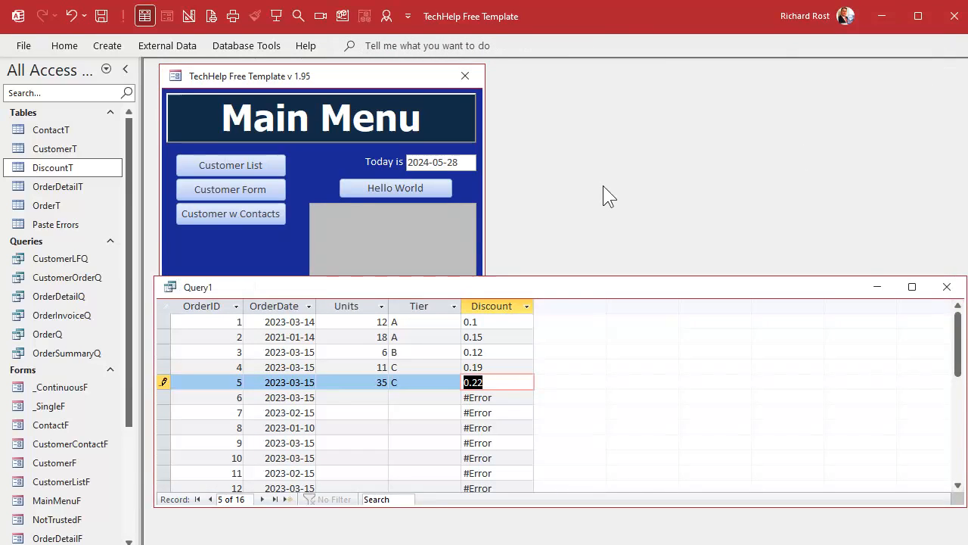
left_click_drag(598, 277, 597, 122)
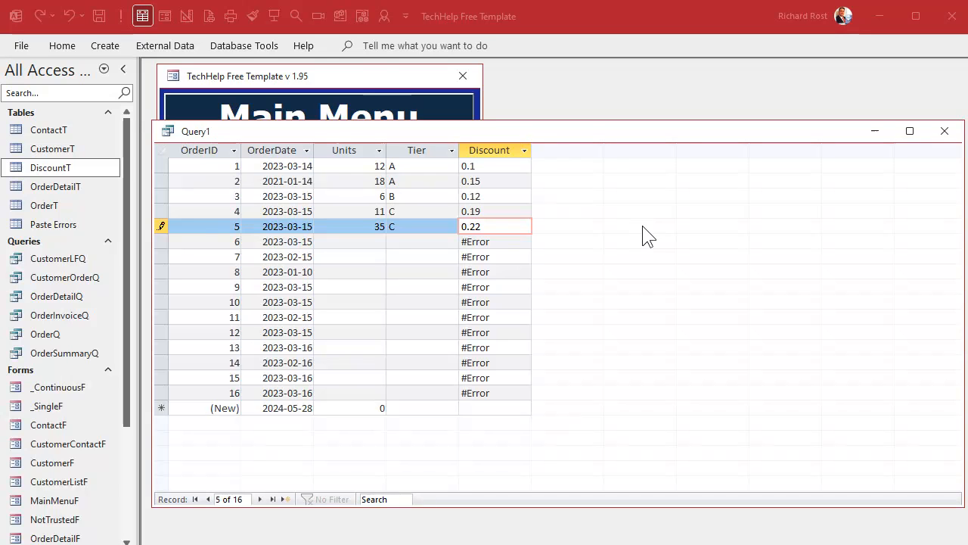
- In the query design, wrap the whole DLookUp of the Discount field in Nz( ... ,0)
left_click(583, 134)
right_click(583, 135)
left_click(638, 215)
left_click(615, 409)
key("shift+F2")
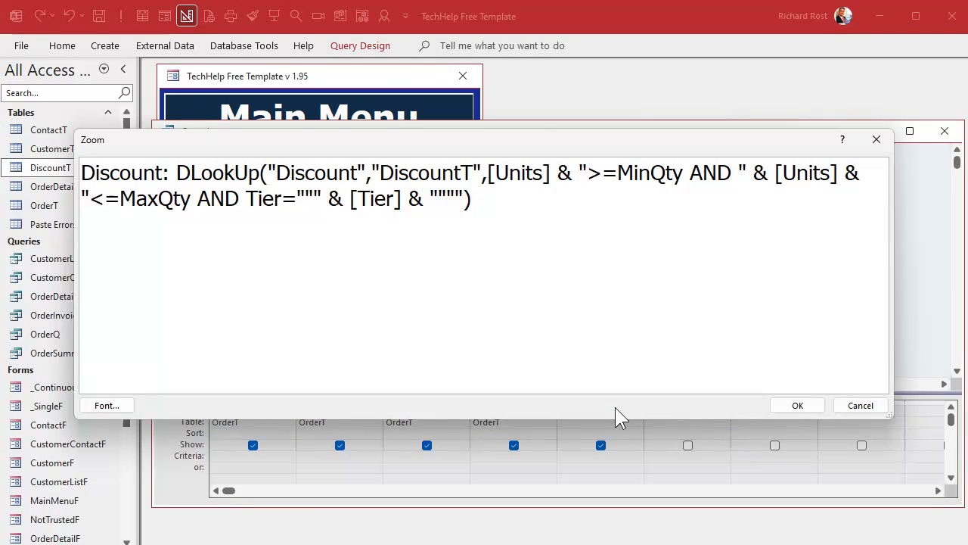
left_click(176, 173)
type("Nz(")
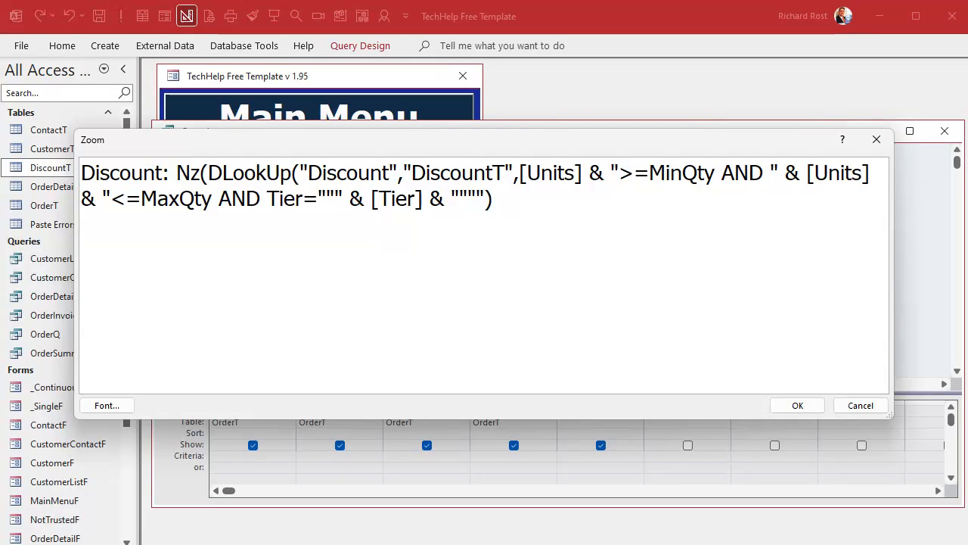
left_click(511, 201)
type(",0)")
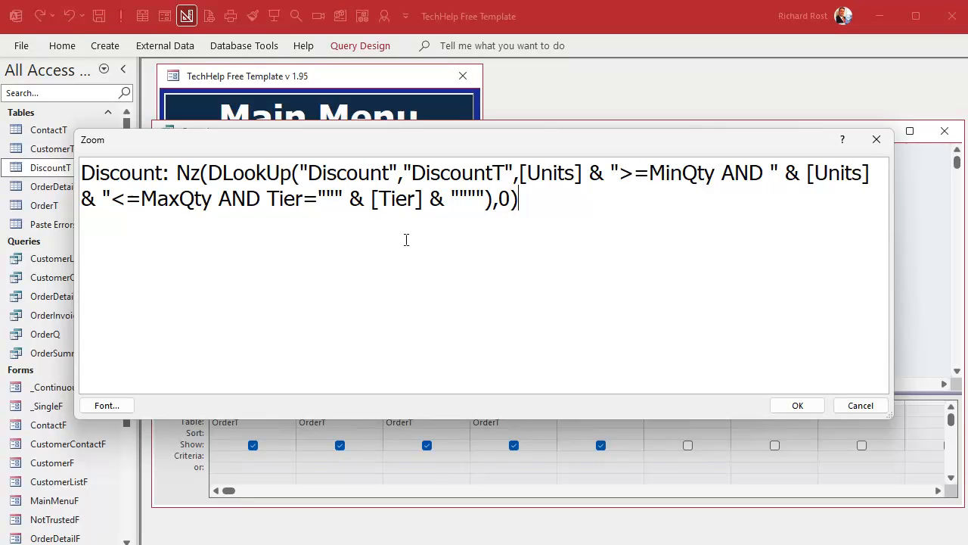
left_click(796, 406)
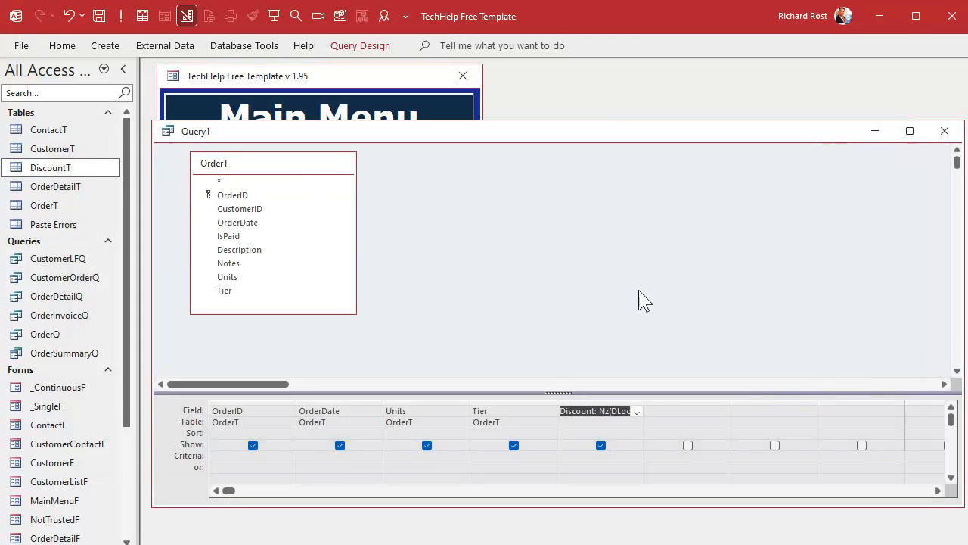
- Run the query and check the blank Units and Tier cells of orders 6 and 7
left_click(120, 15)
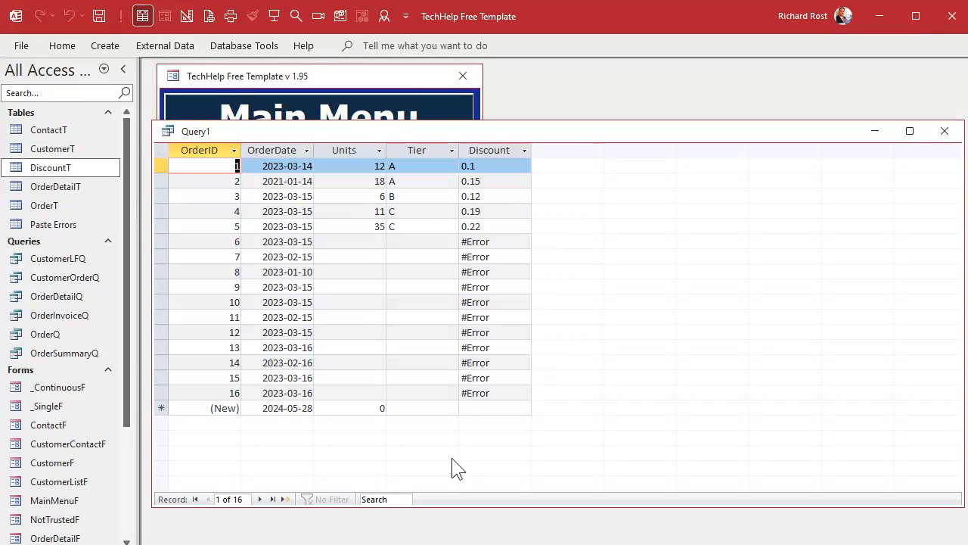
left_click(362, 241)
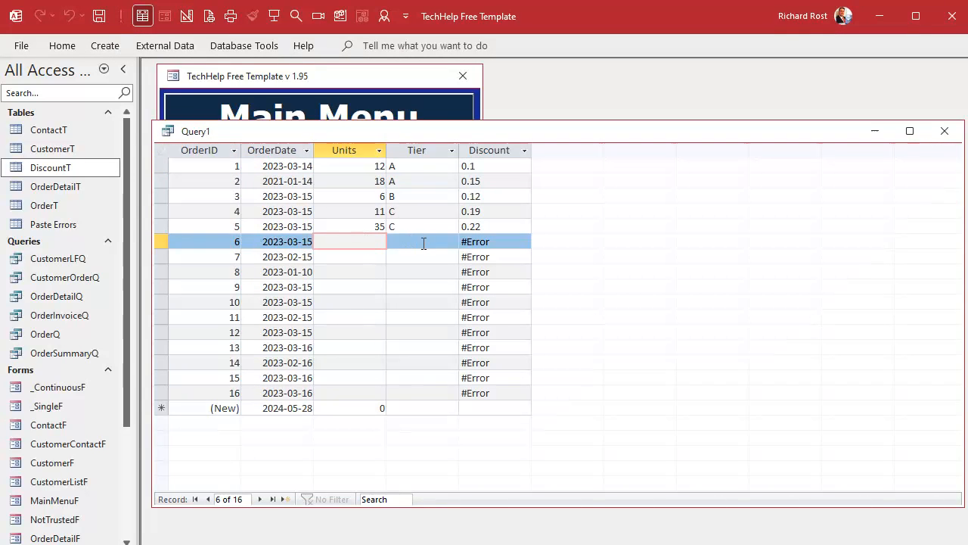
left_click(422, 242)
left_click(417, 256)
left_click(364, 257)
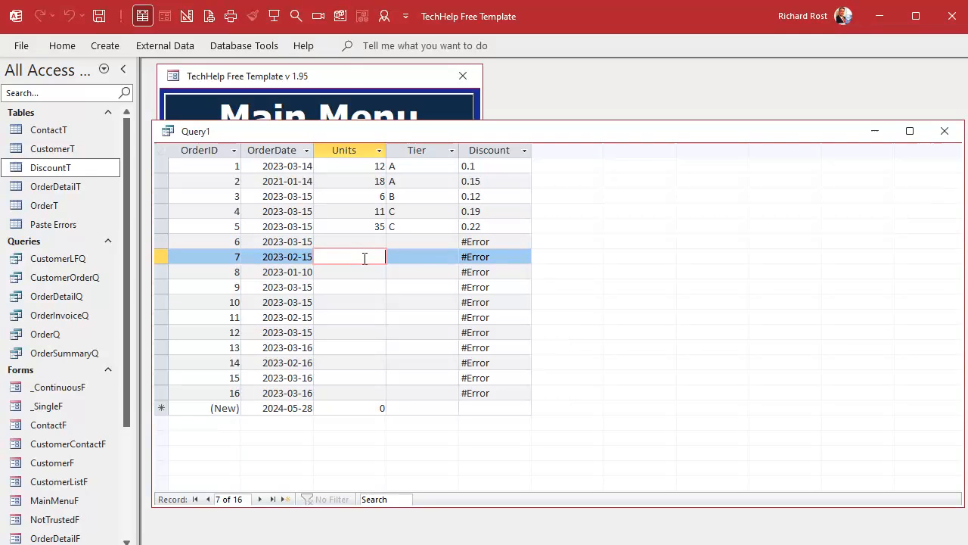
- Return to the query design and change the first [Units] in the Discount expression to NZ([Units],0)
right_click(482, 130)
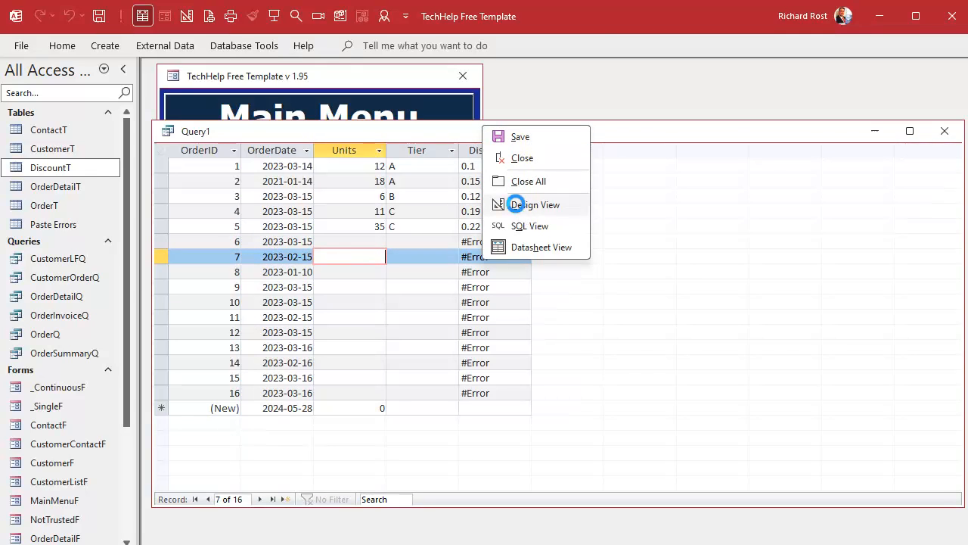
left_click(515, 204)
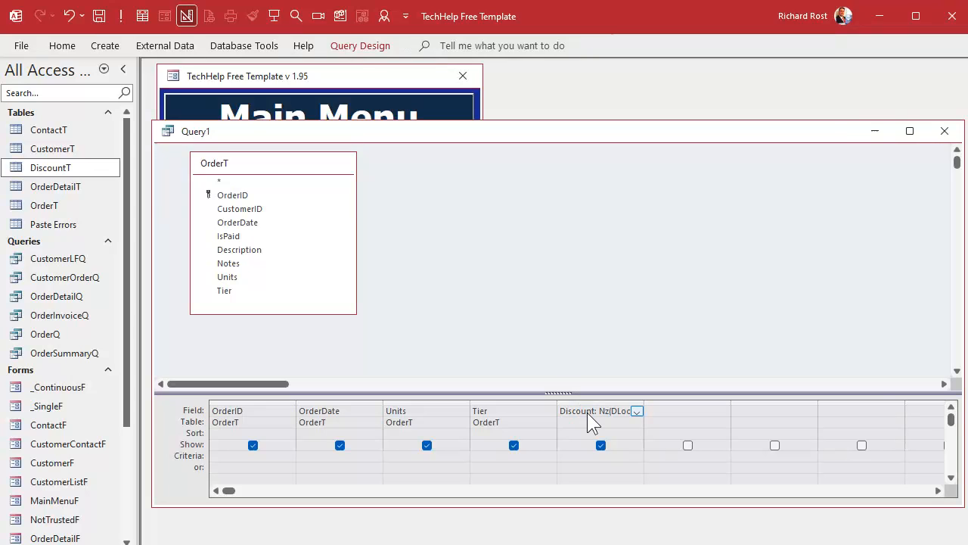
key("shift+F2")
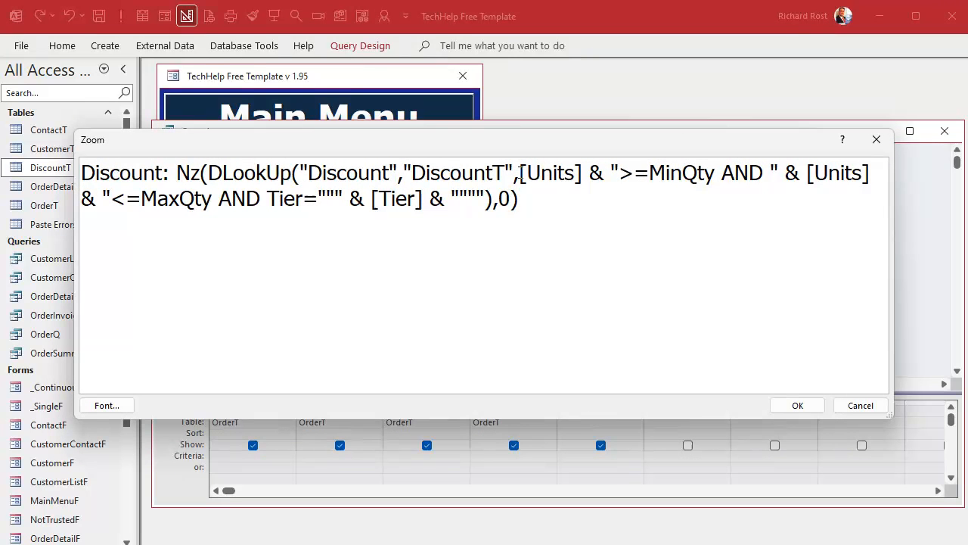
left_click(804, 174)
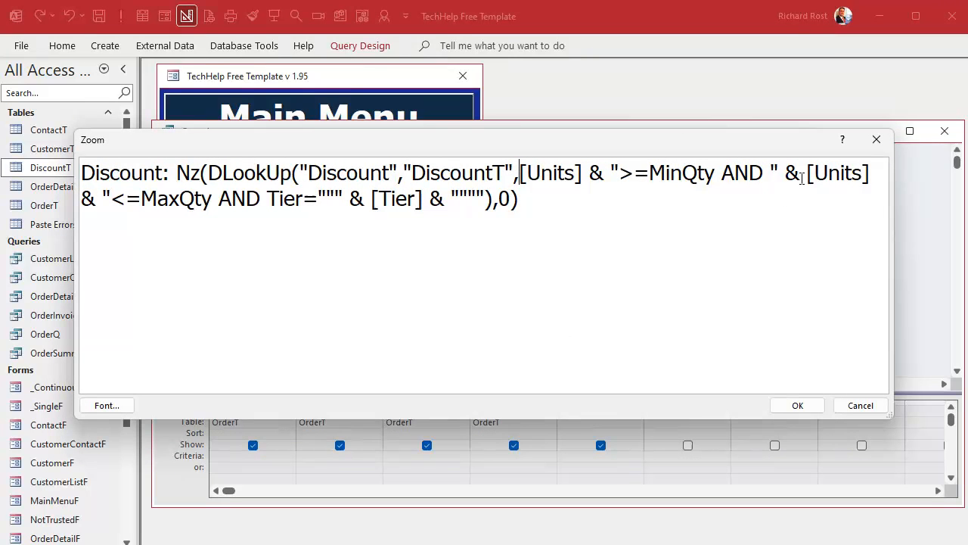
left_click(372, 198)
left_click(519, 173)
type("NZ(")
key("Right")
key("Right")
key("Right")
key("Right")
key("Right")
key("Right")
key("Right")
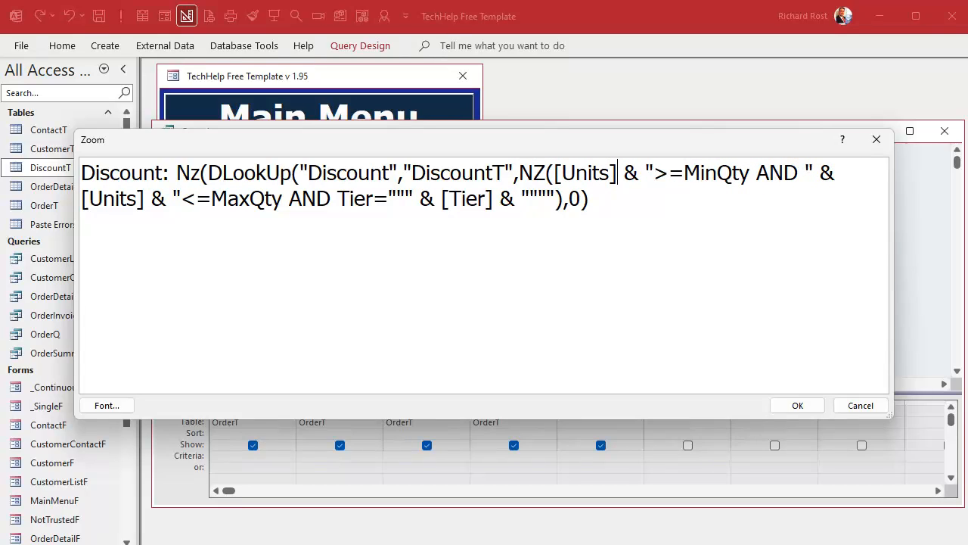
type(",0)")
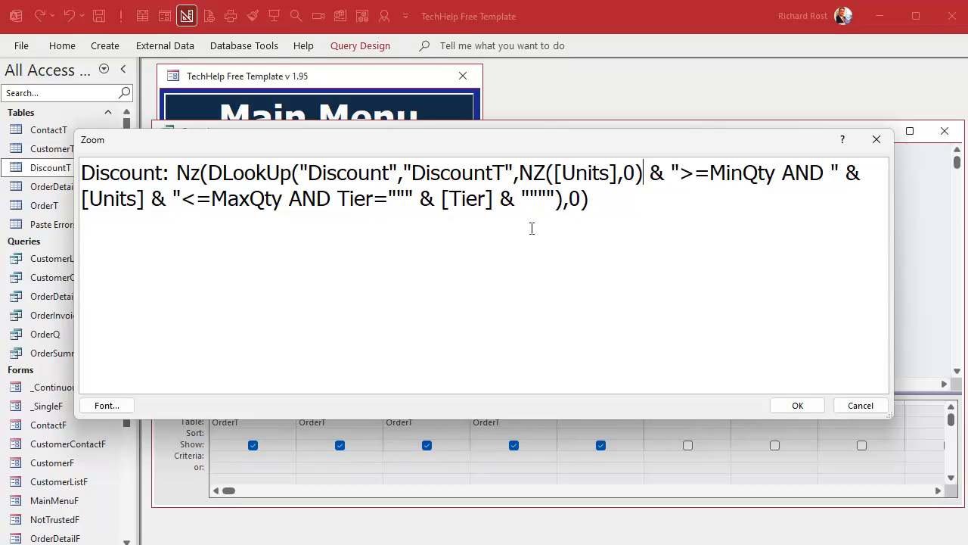
- Change the second [Units], before the <=MaxQty criterion, to NZ([Units],0)
left_click(85, 201)
type("NZ(")
key("Right")
key("Right")
key("Right")
key("Right")
key("Right")
key("Right")
key("Right")
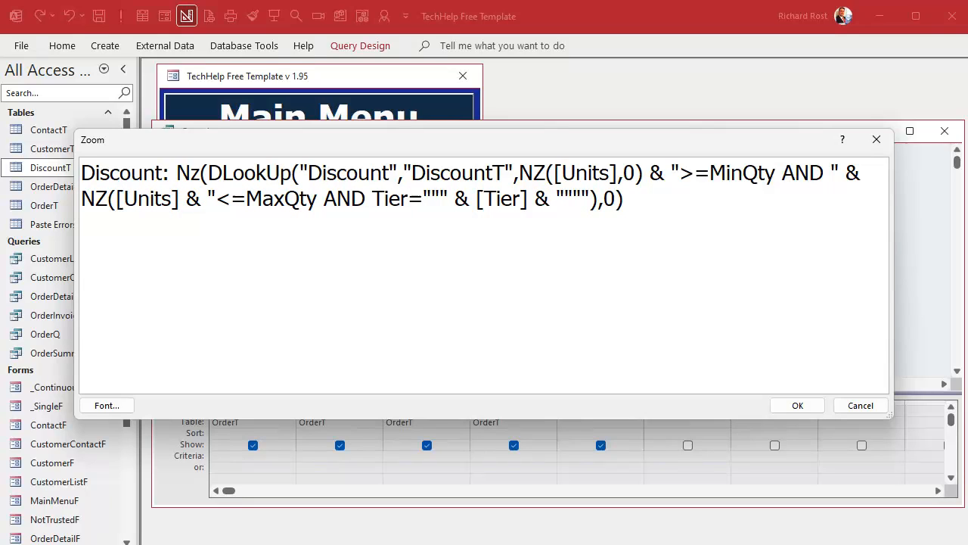
type(",0)")
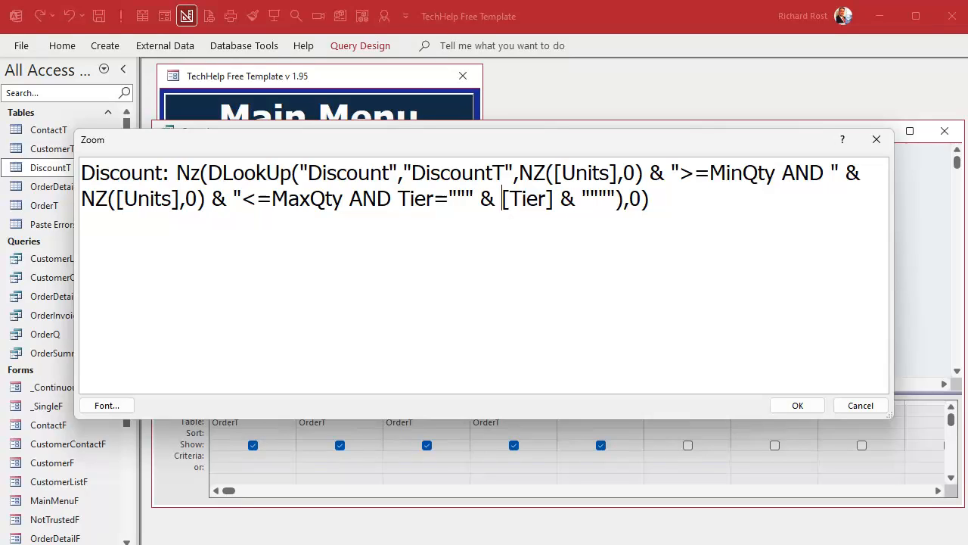
- Change [Tier] in the criteria to NZ([Tier],"") and accept the edited Discount expression
type("NZ(")
key("Right")
key("Right")
key("Right")
key("Right")
key("Right")
key("Right")
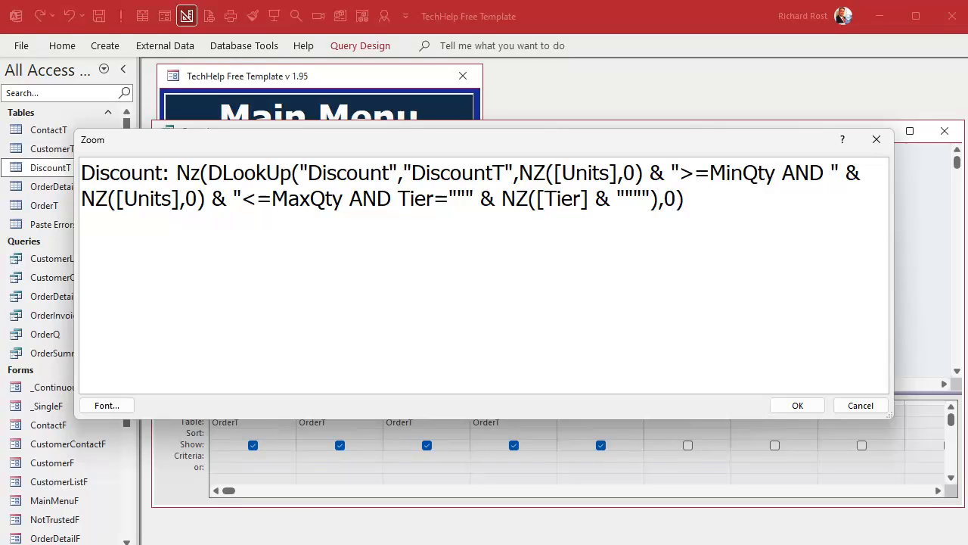
type(",\"\"")
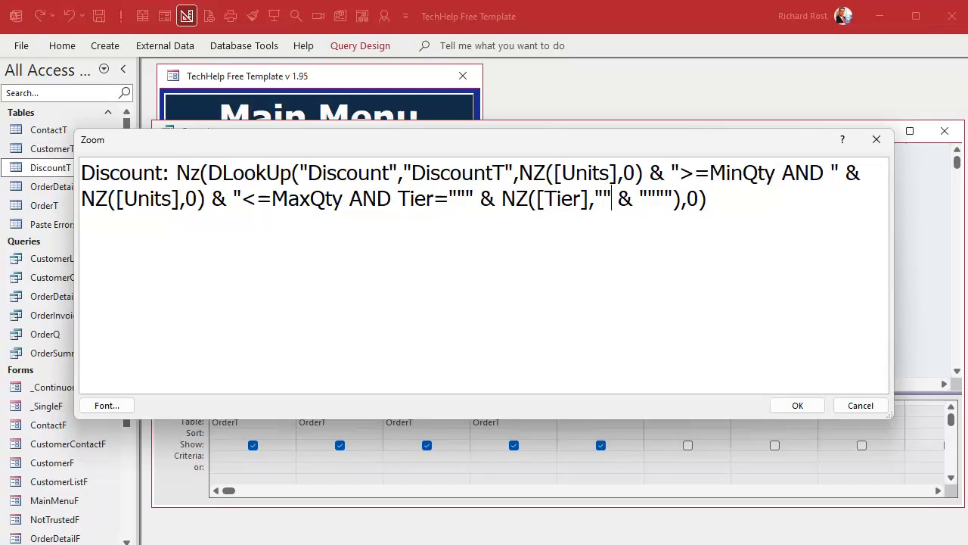
type(")")
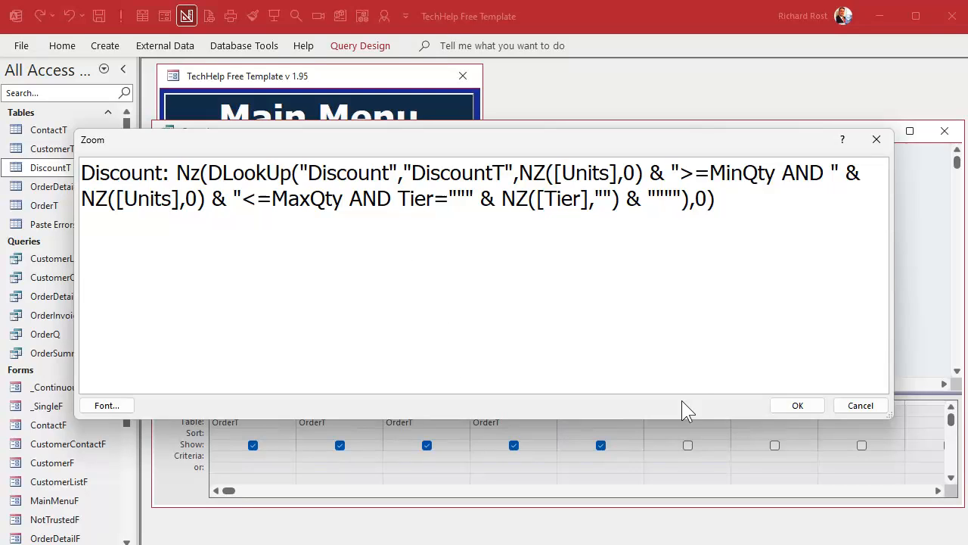
left_click(779, 406)
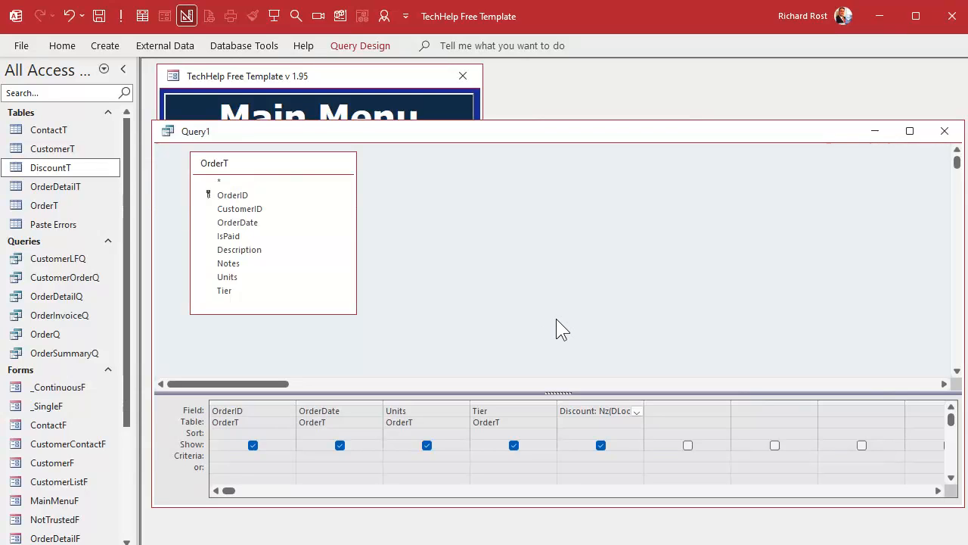
- Save the query as OrderDiscountQ and run it
key("ctrl+s")
type("OrderQ")
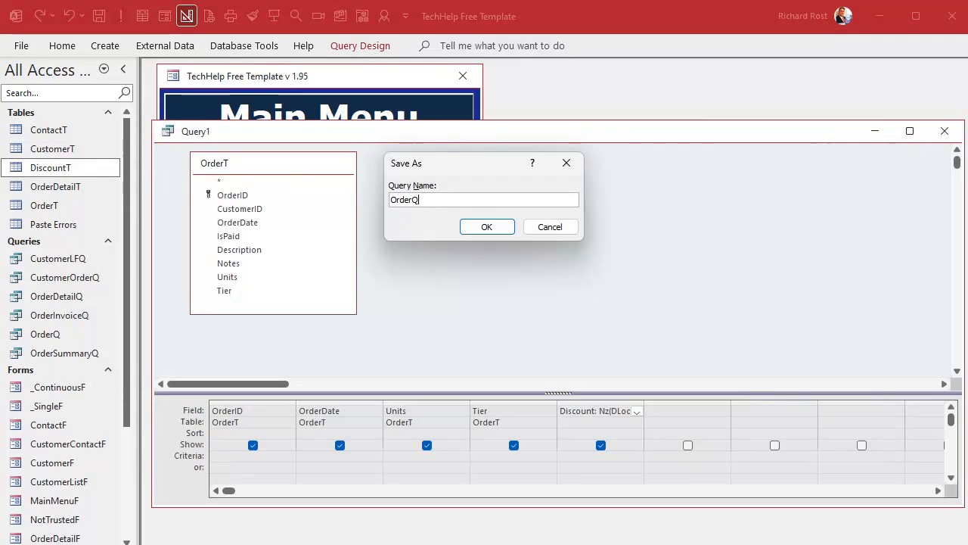
key("BackSpace")
type("DiscountQ")
key("Return")
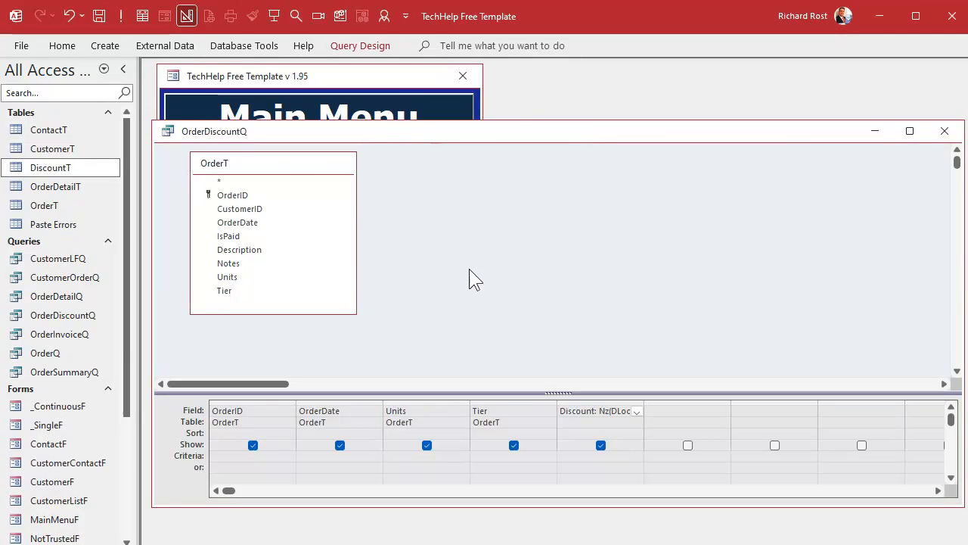
left_click(121, 17)
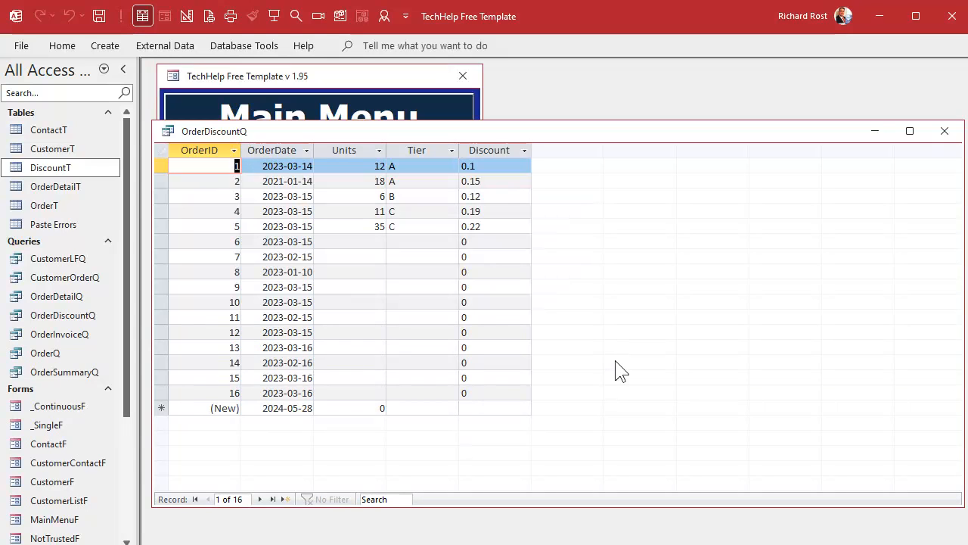
- Reopen OrderDiscountQ in design view and show the full Discount expression in the zoom window for review
right_click(606, 134)
left_click(664, 209)
left_click(580, 411)
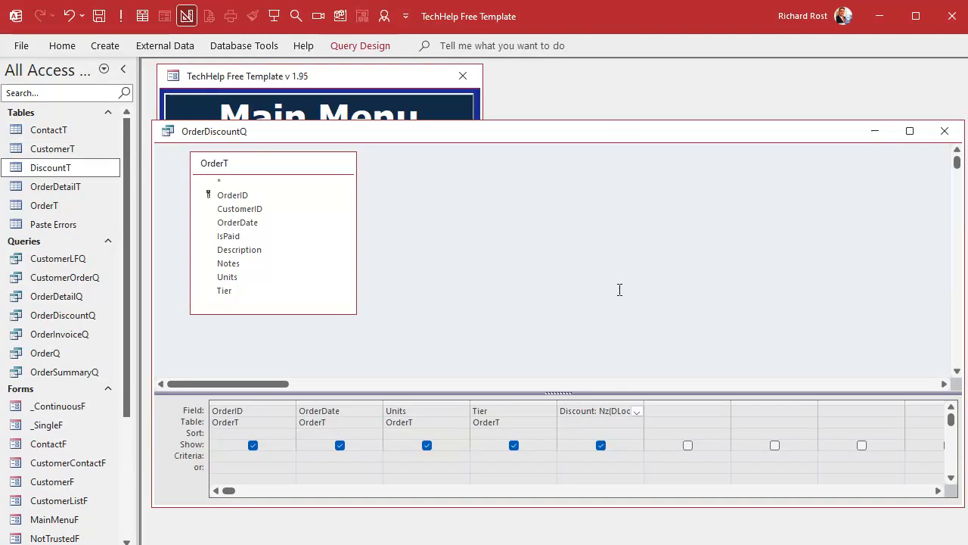
key("shift+F2")
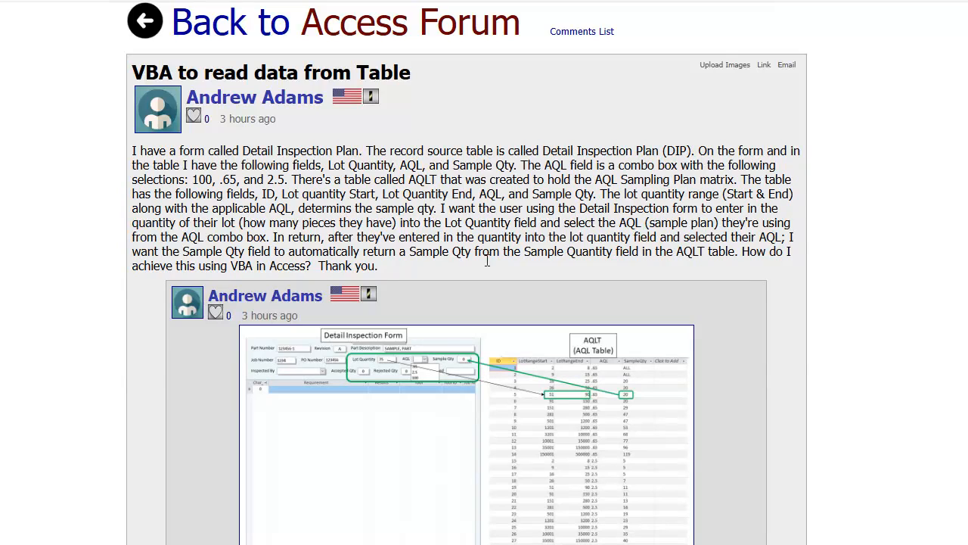
- Switch to the forum page in the browser and examine the AQL lookup question, its AQLT table screenshot and the DLookup reply
double_click(423, 179)
double_click(412, 165)
scroll(636, 200, "down", 3)
scroll(636, 200, "down", 1)
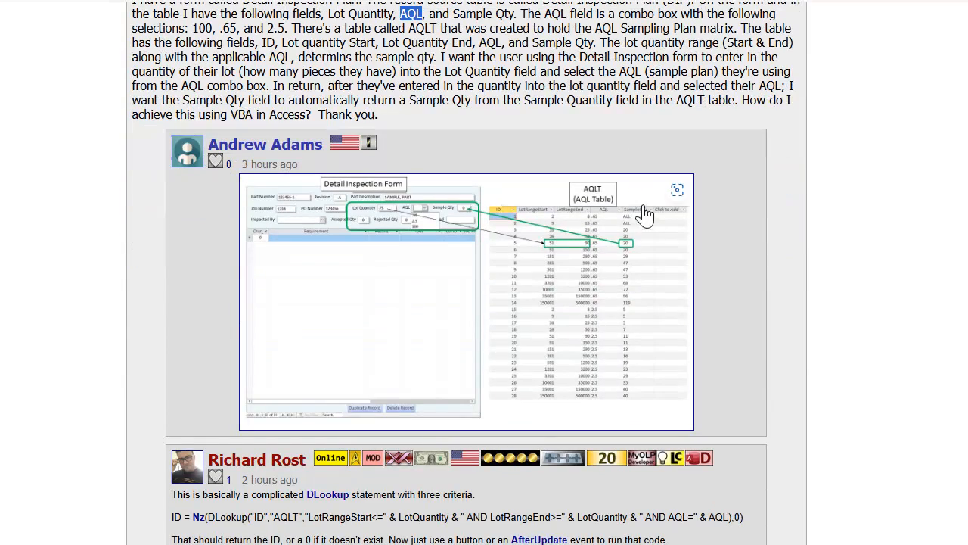
- Enlarge the AQLT table screenshot on the forum page and examine the table, lot-range, quantity and AQL arguments of the DLookup reply
left_click(583, 229)
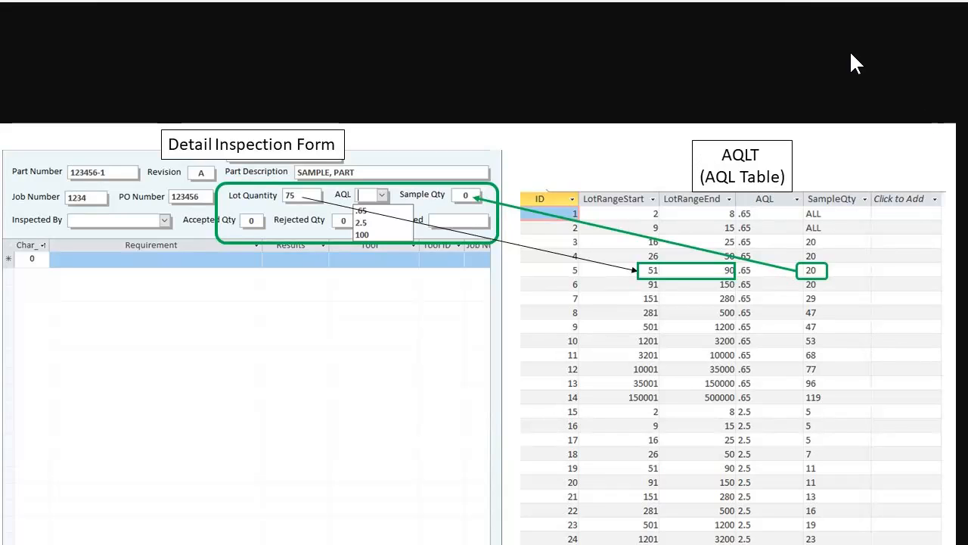
scroll(773, 2, "down", 3)
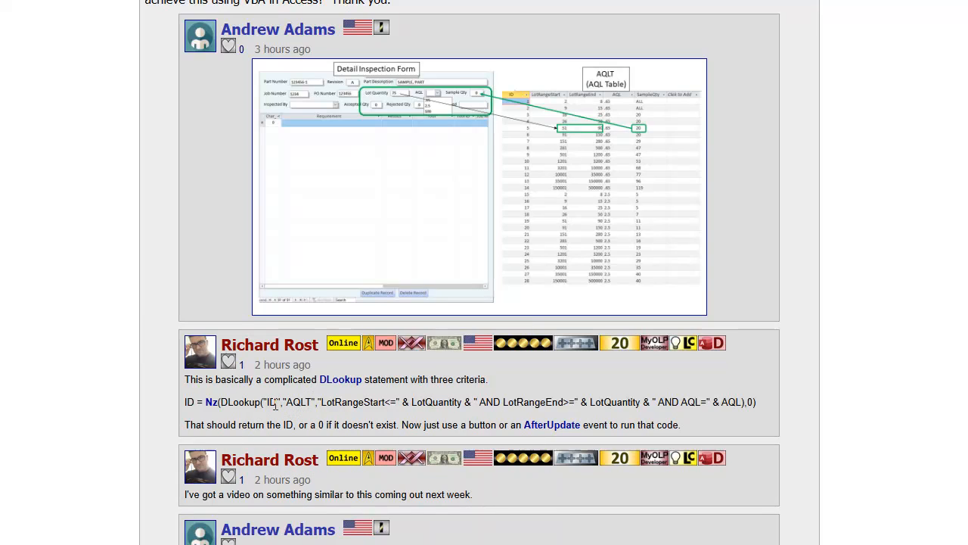
double_click(299, 401)
double_click(352, 402)
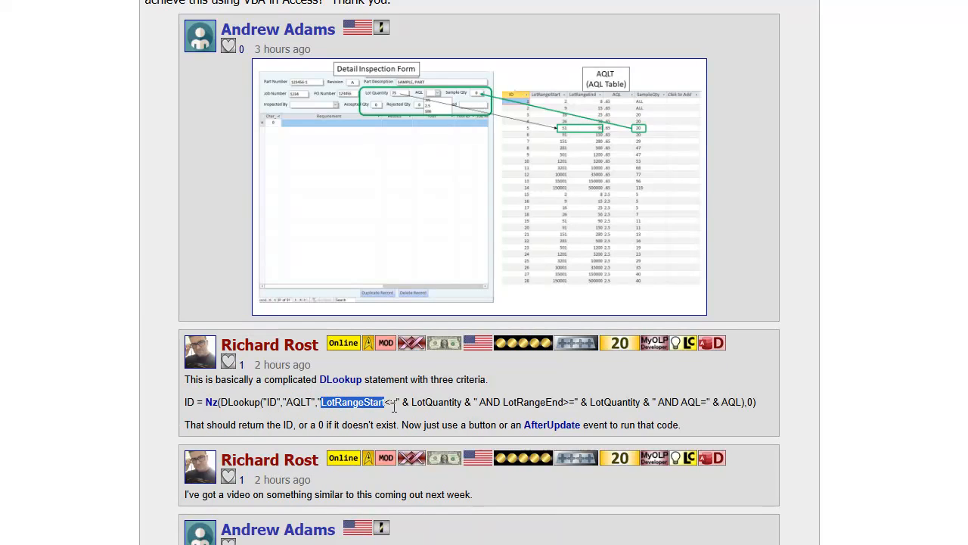
double_click(442, 402)
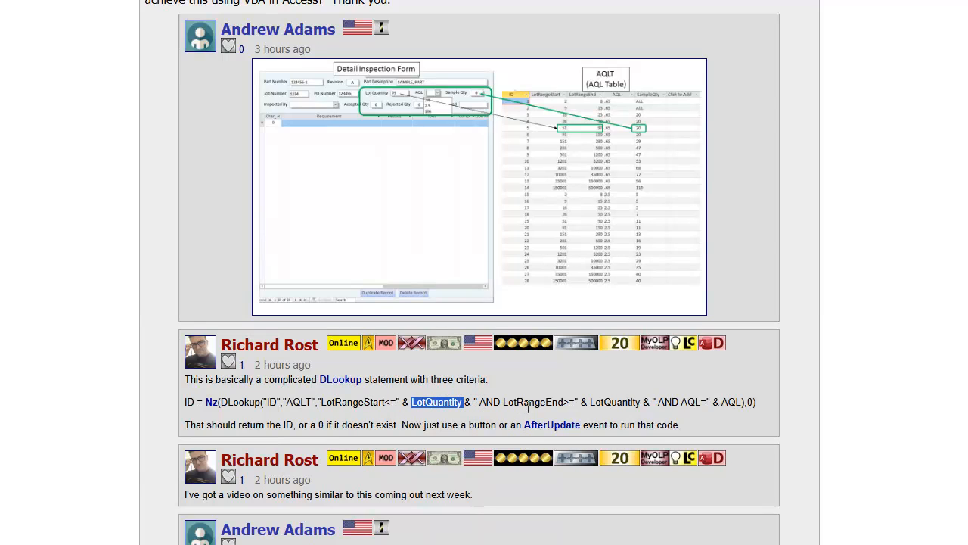
double_click(609, 402)
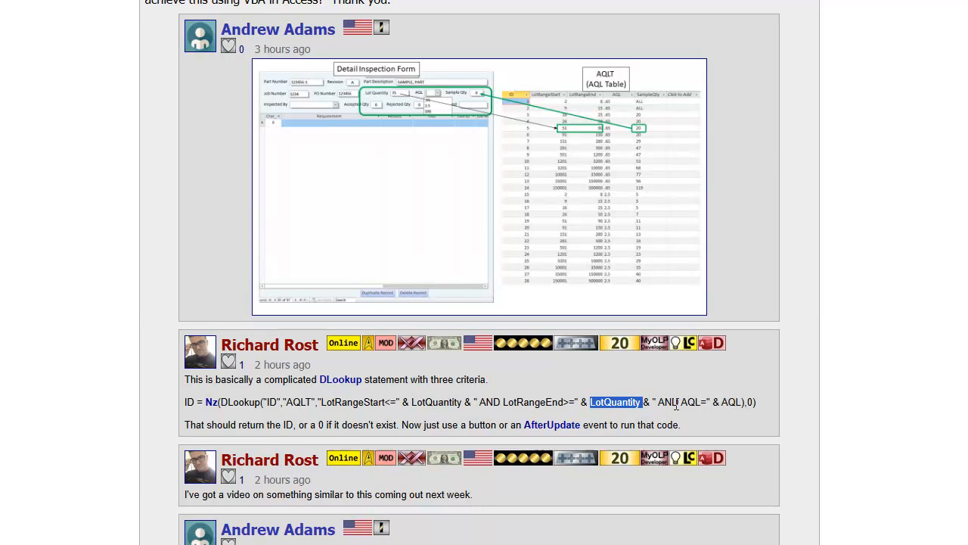
left_click(733, 402)
double_click(733, 402)
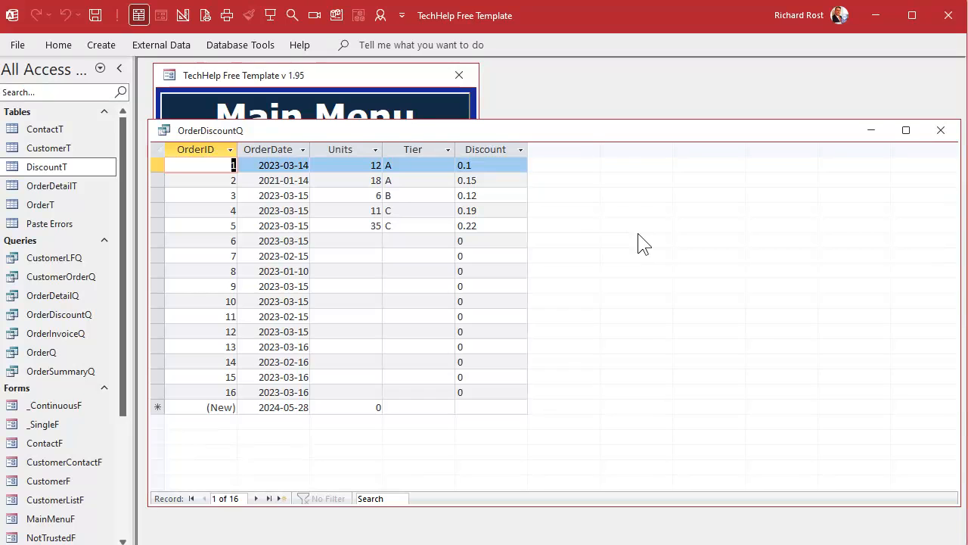
- Return to Access, highlight the Discount column in OrderDiscountQ, and open the first customer's orders through the Main Menu's Customer Form
left_click(491, 146)
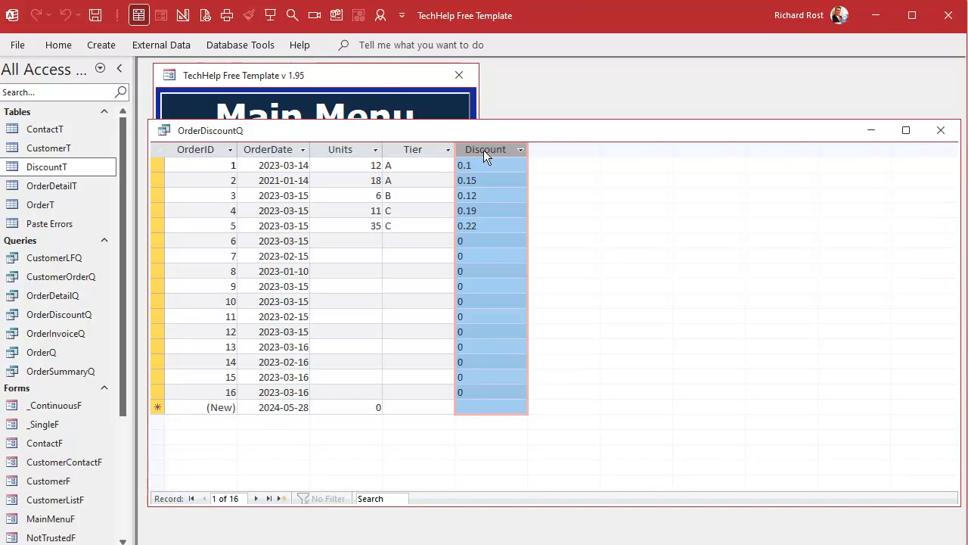
left_click(331, 76)
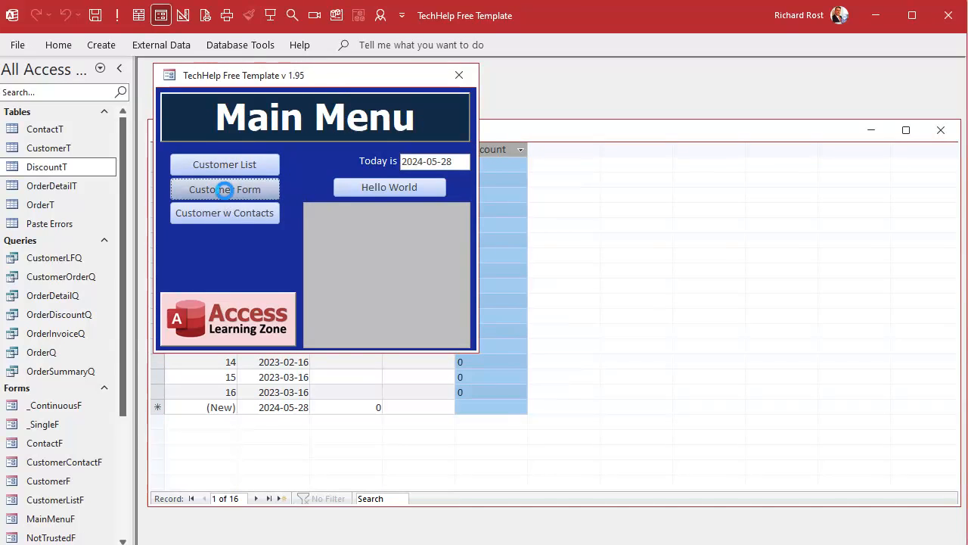
left_click(225, 190)
left_click(691, 187)
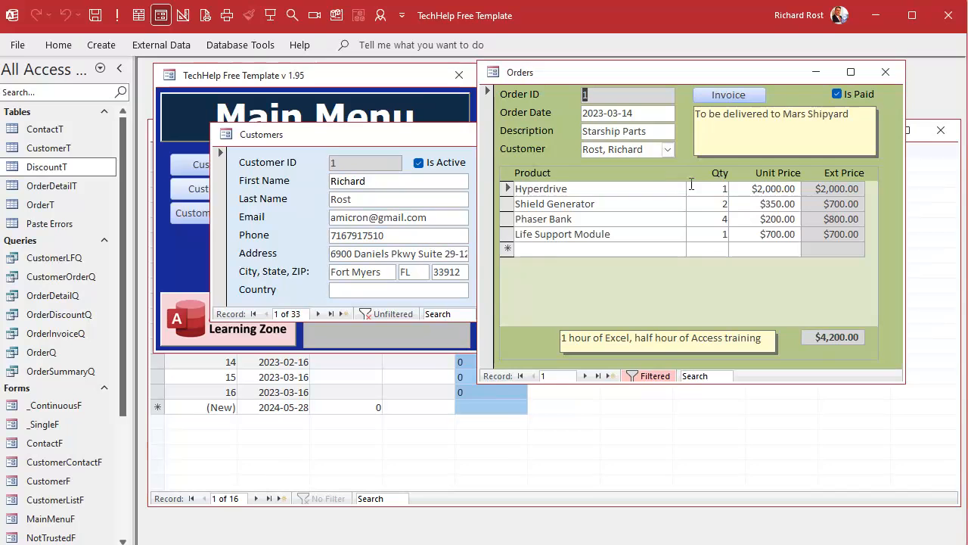
- Review the discount row for order 3 in OrderDiscountQ alongside the line items and total on the Orders form
left_click(465, 469)
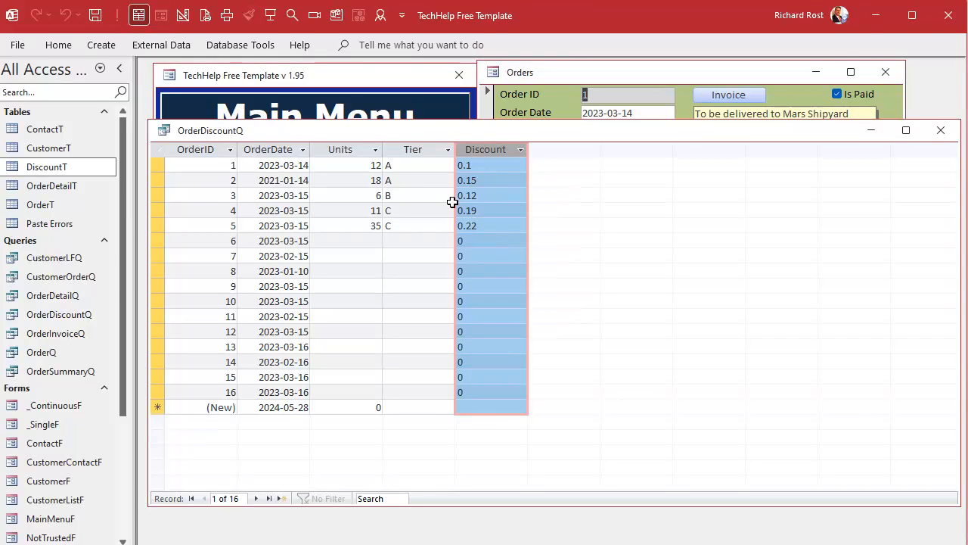
left_click(160, 195)
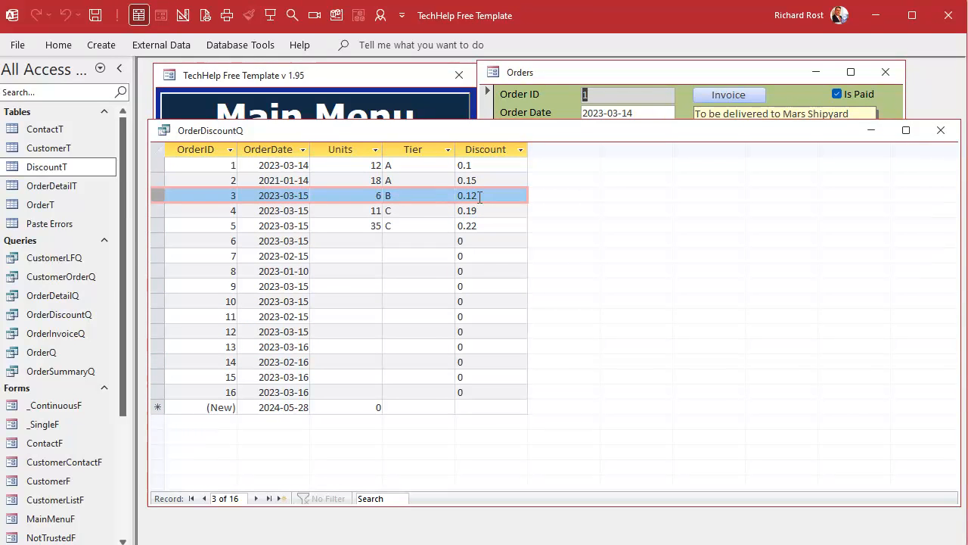
left_click(672, 81)
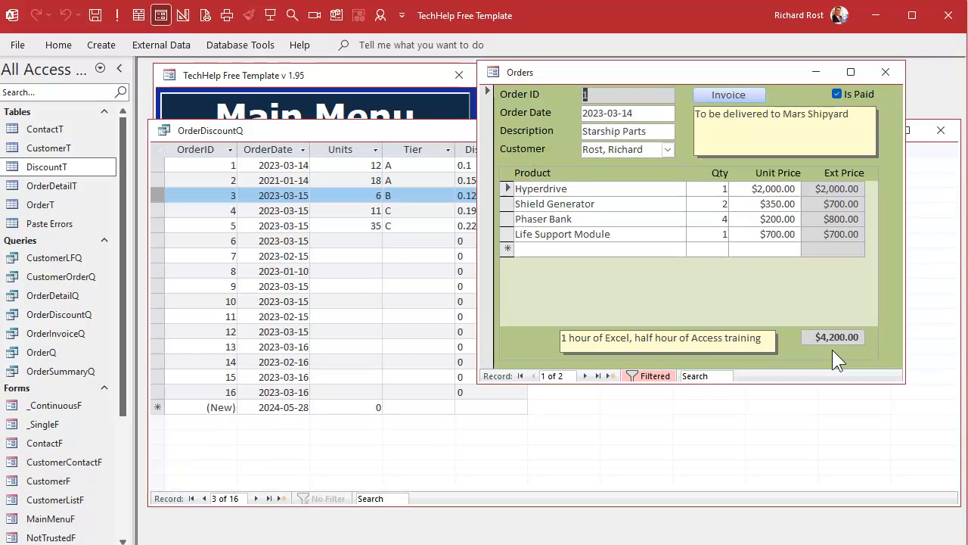
left_click(448, 137)
left_click(709, 80)
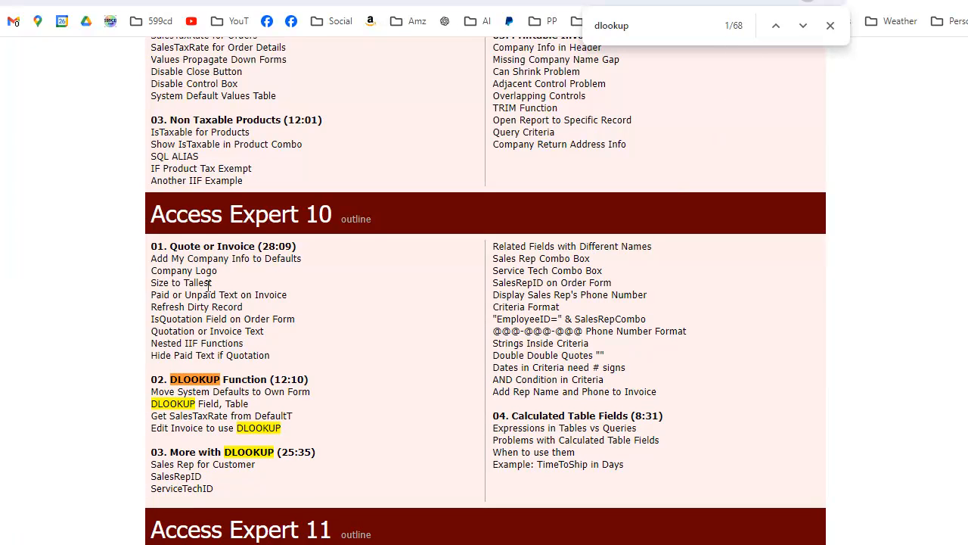
- In the browser's course outline page, go through the "dlookup" matches from Access Expert 10 to the debugging lesson in Access Developer 15
left_click(805, 31)
left_click(805, 29)
left_click(804, 29)
left_click(807, 29)
left_click(806, 29)
left_click(806, 29)
left_click(807, 29)
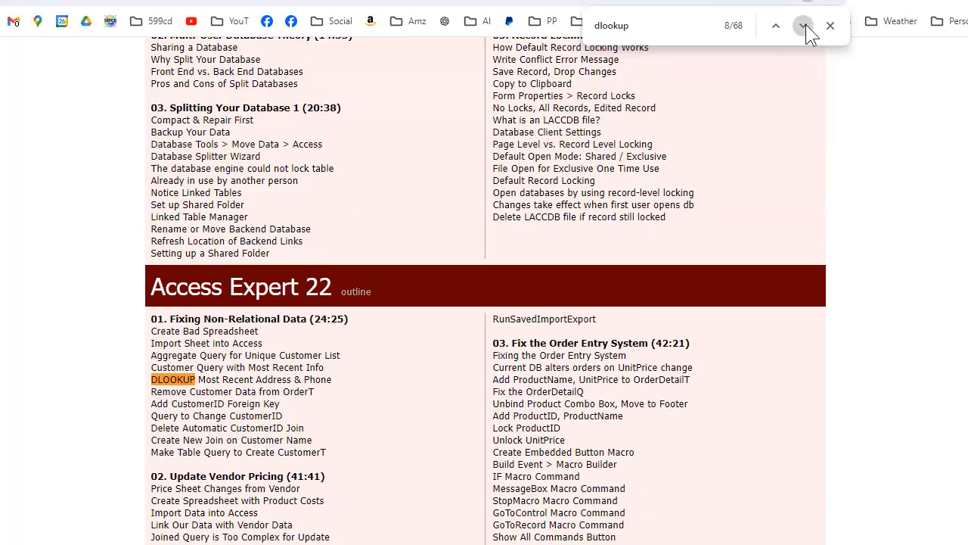
left_click(806, 29)
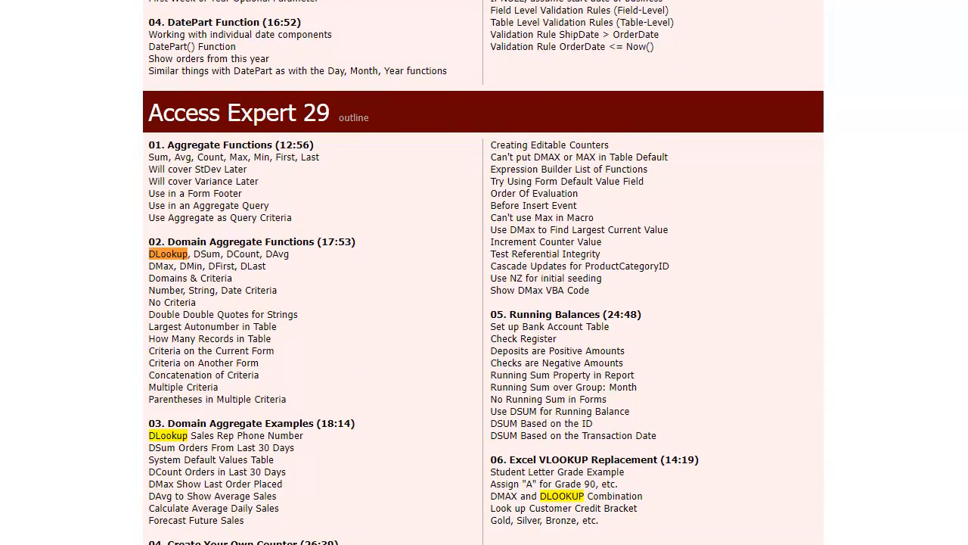
left_click(788, 0)
left_click(788, 0)
left_click(789, 0)
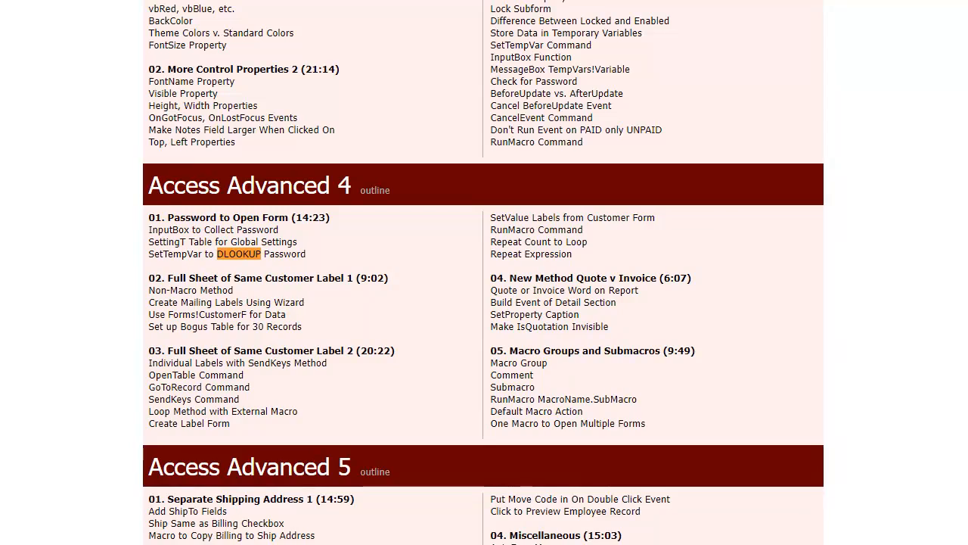
left_click(789, 0)
left_click(789, 0)
left_click(788, 0)
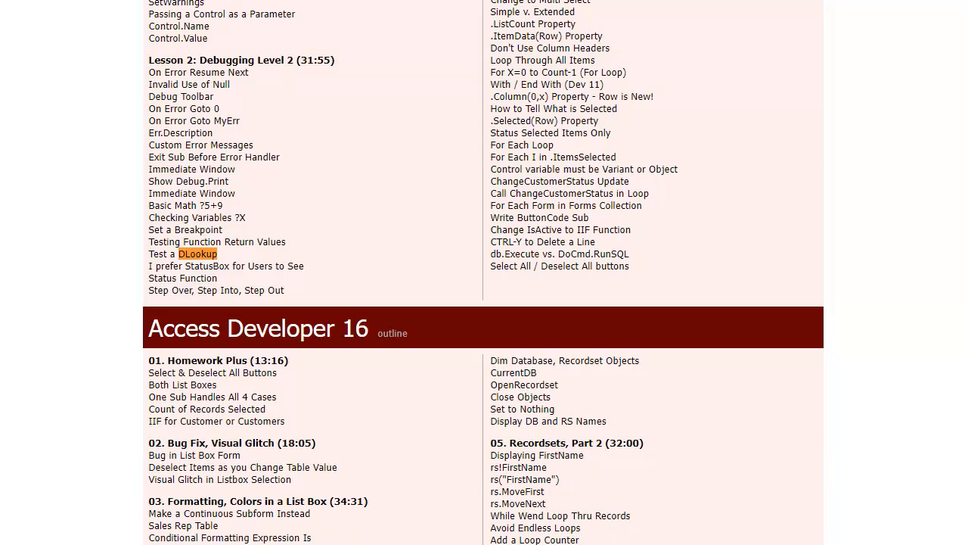
scroll(738, 121, "up", 2)
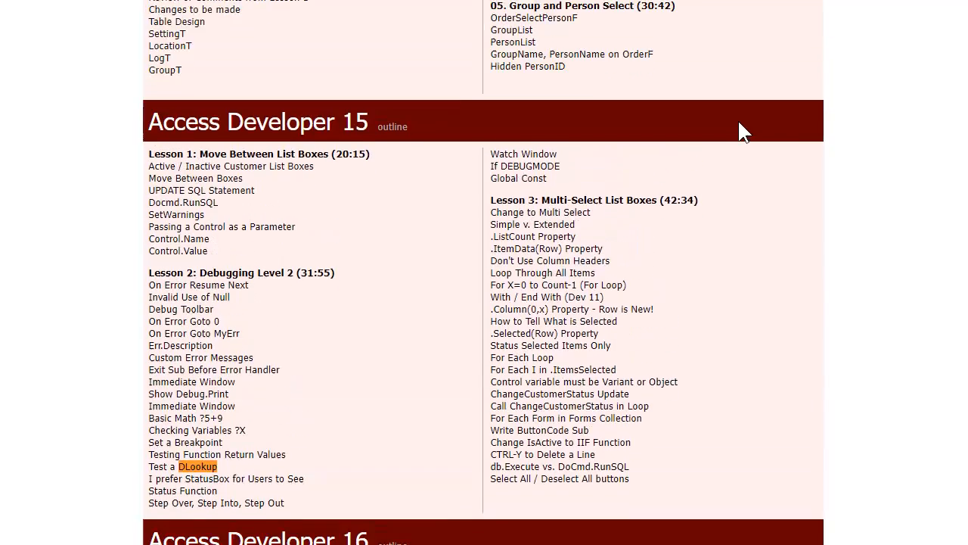